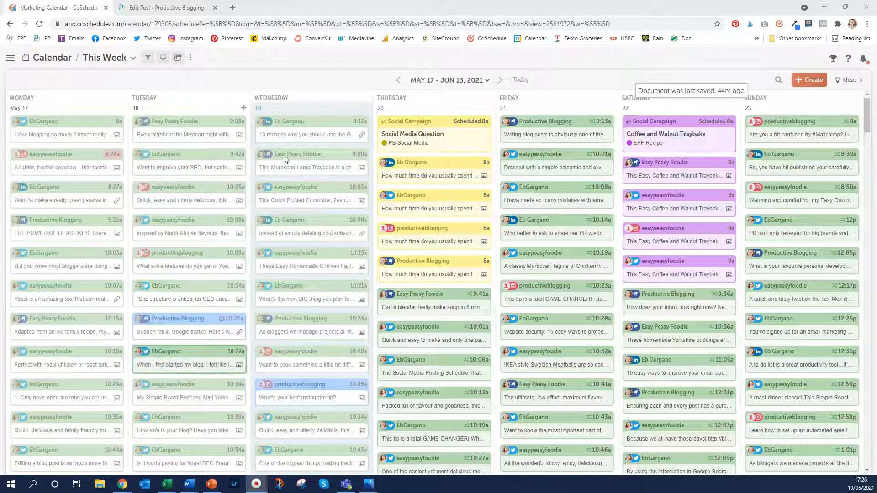
Step: Change the calendar's display settings so the previous week is no longer hidden
mouse_move(279, 331)
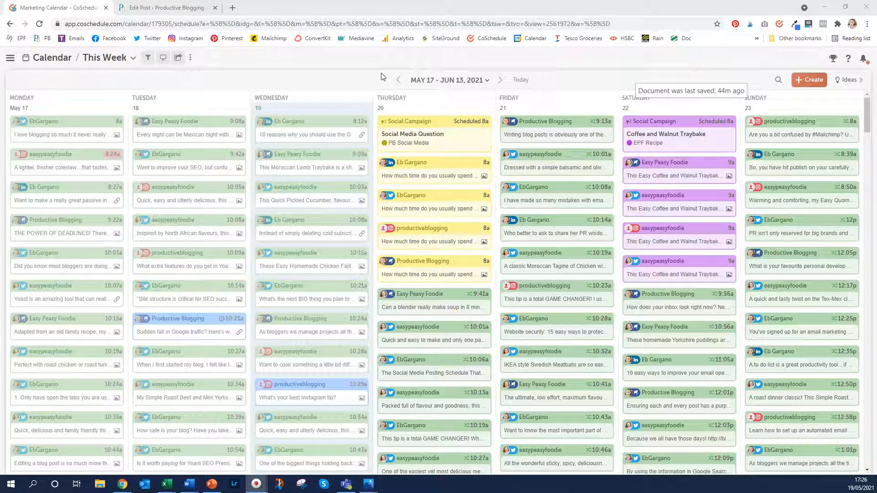
left_click(161, 59)
left_click(165, 178)
left_click(164, 179)
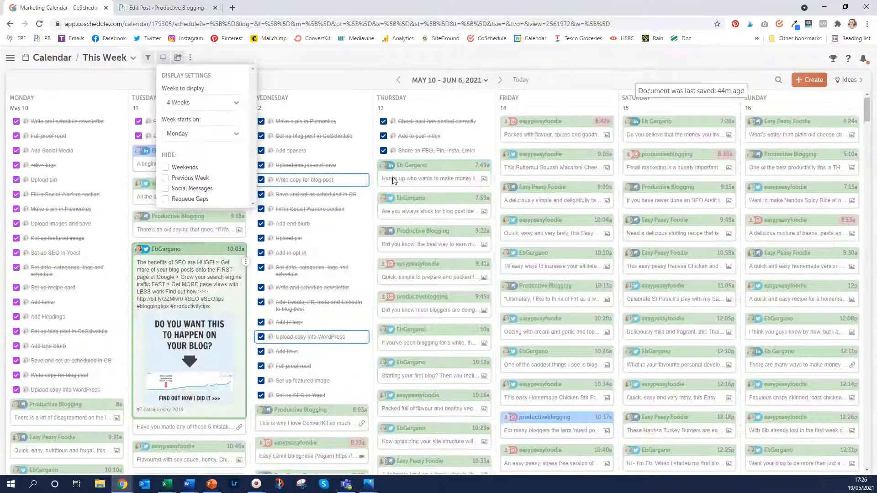
Step: Look through the previous week's tasks, blog posts and social messages in the calendar
scroll(294, 119, "down", 4)
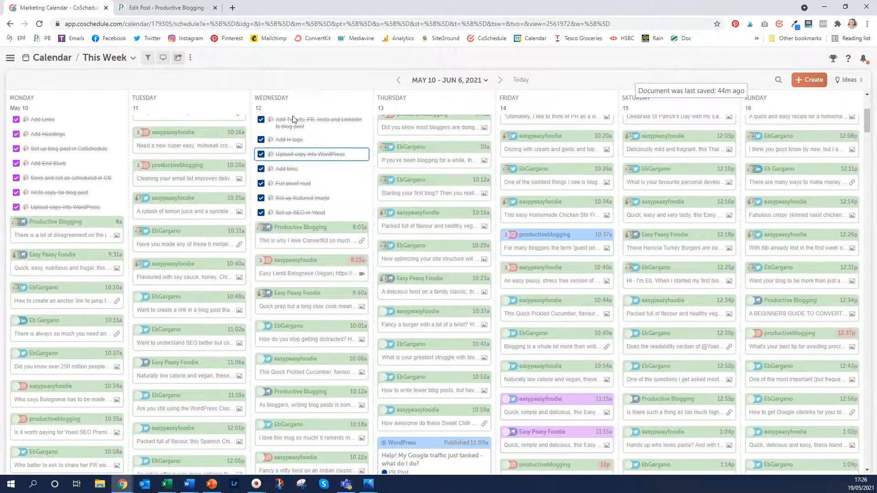
scroll(315, 151, "down", 5)
mouse_move(345, 187)
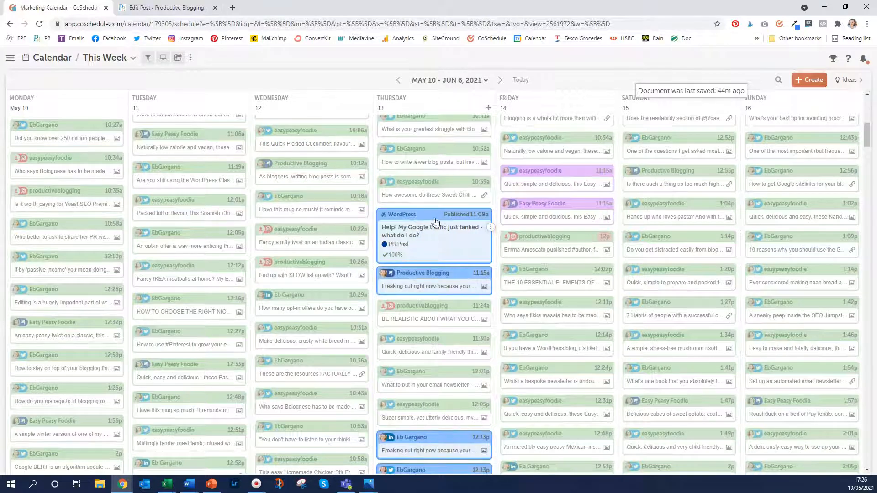
scroll(434, 226, "down", 1)
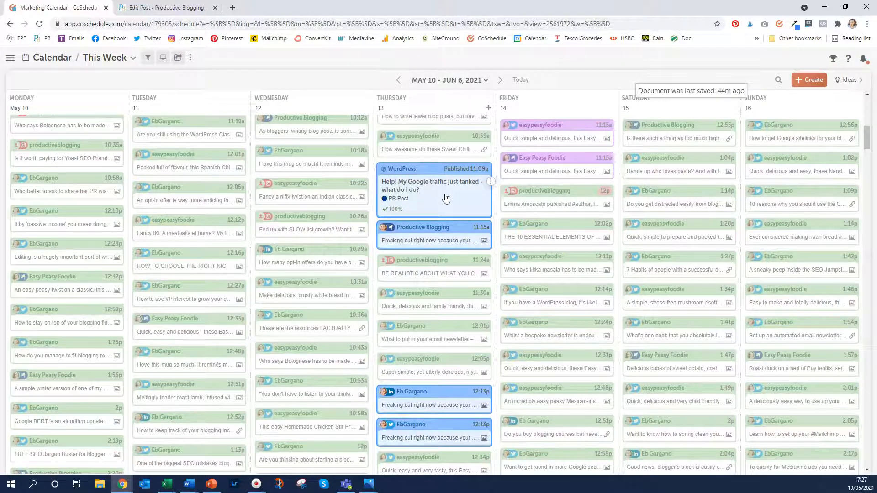
scroll(446, 198, "up", 10)
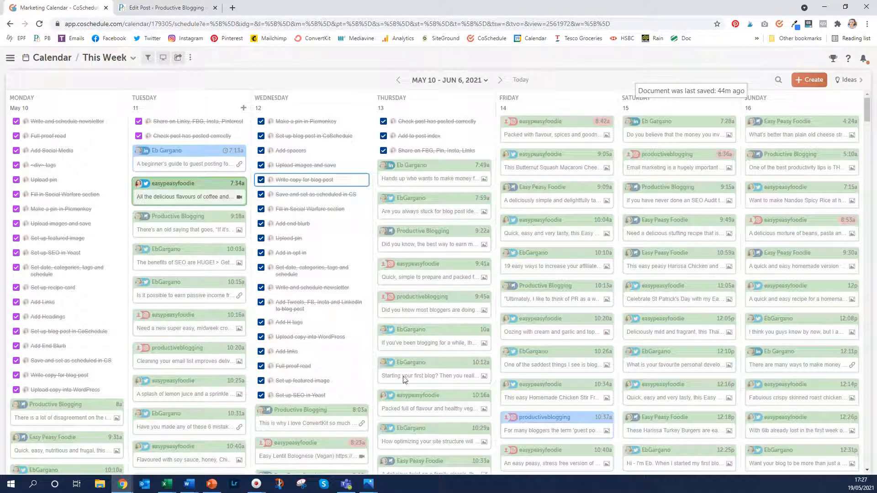
mouse_move(411, 296)
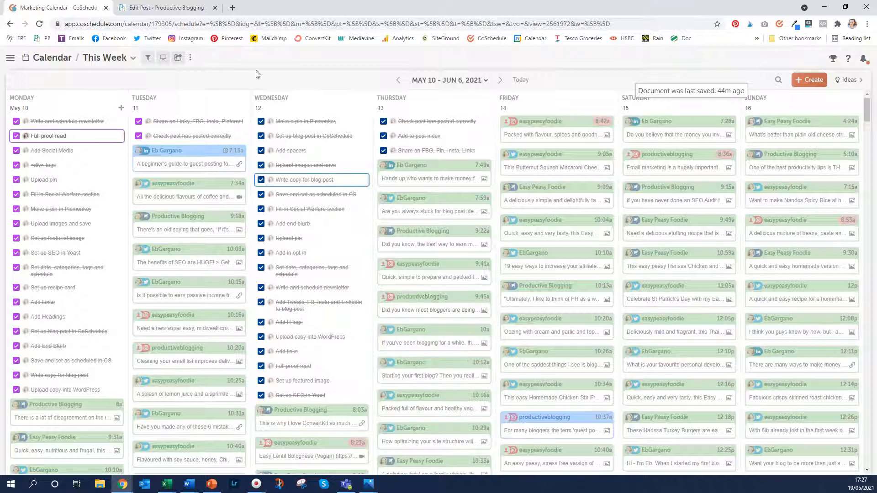
mouse_move(424, 168)
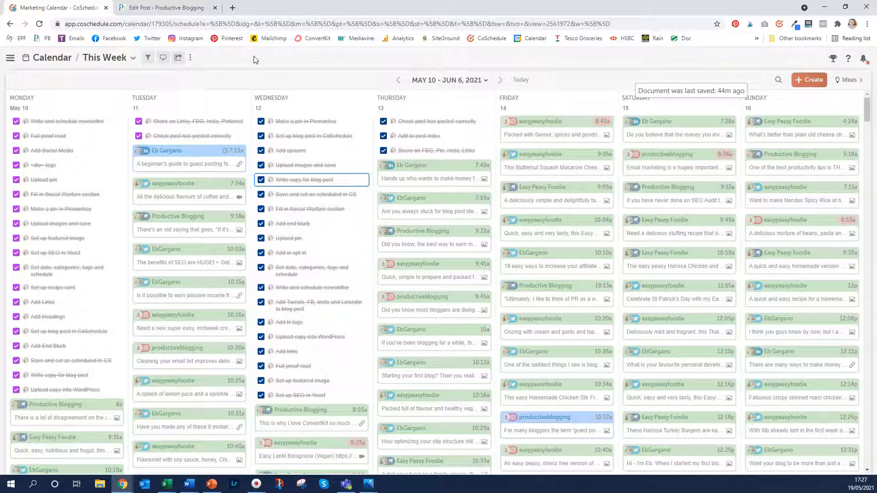
Step: Filter the This Week calendar view by project type so only WordPress projects are shown
left_click(148, 60)
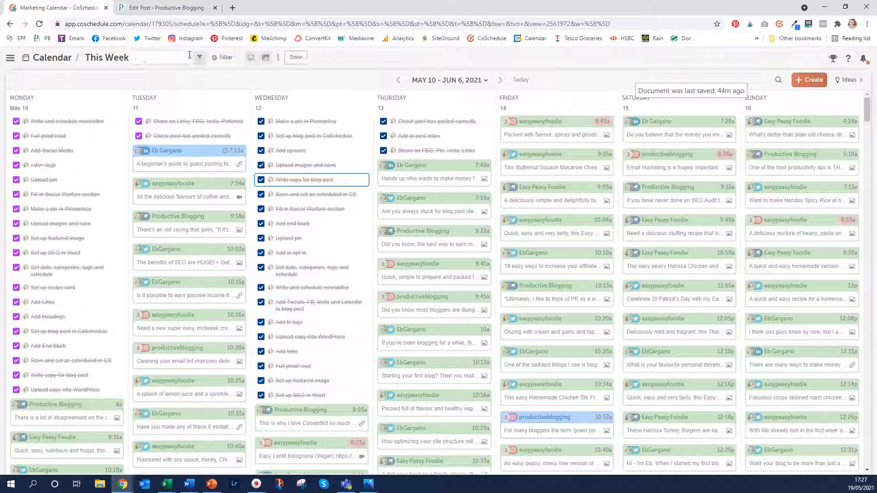
left_click(226, 58)
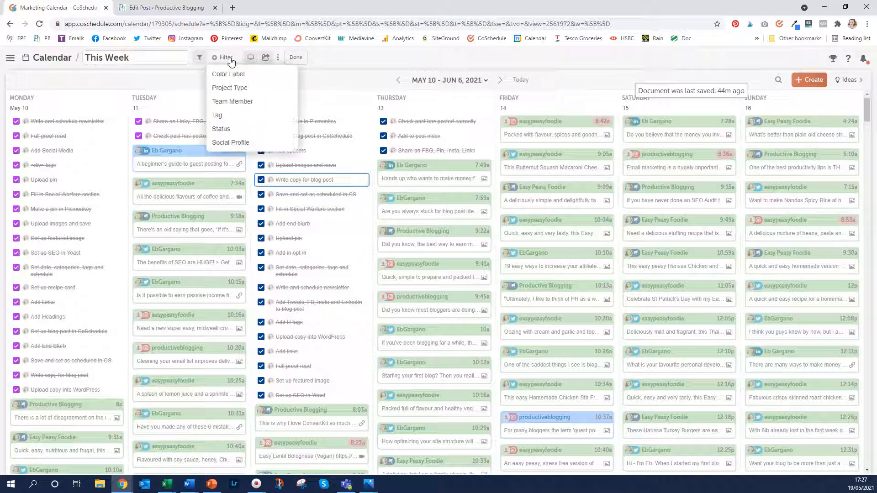
left_click(229, 87)
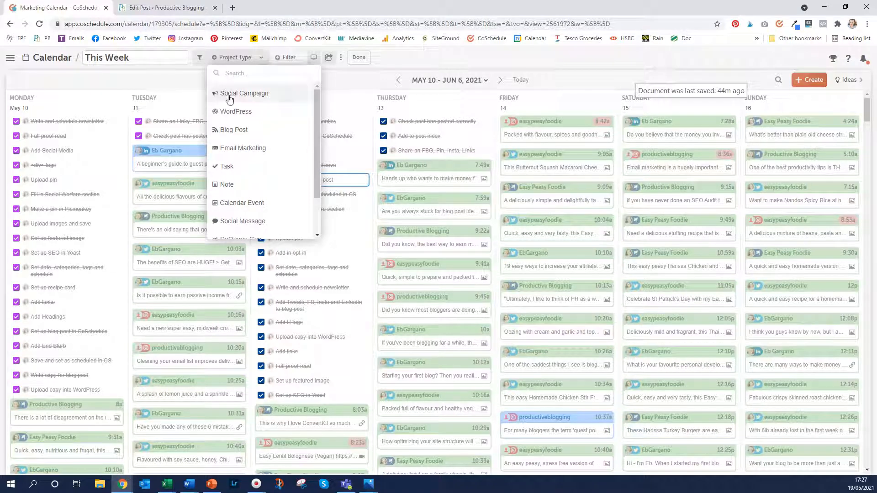
left_click(231, 111)
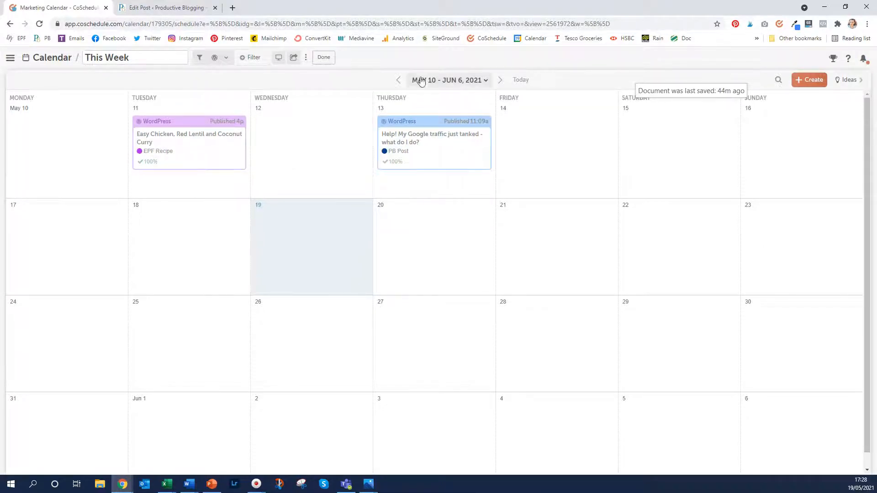
Step: View the WordPress posts for April 12 to May 9, return to May 10 – June 6, and finish editing the filter
left_click(398, 81)
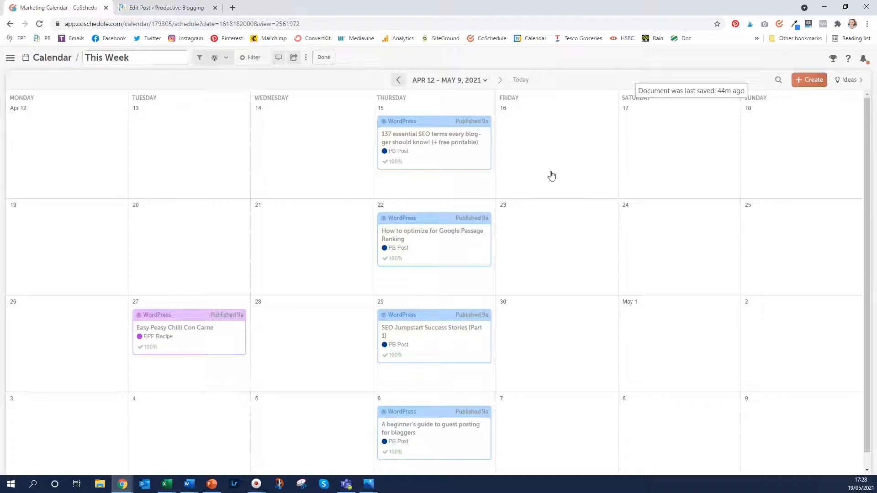
left_click(502, 81)
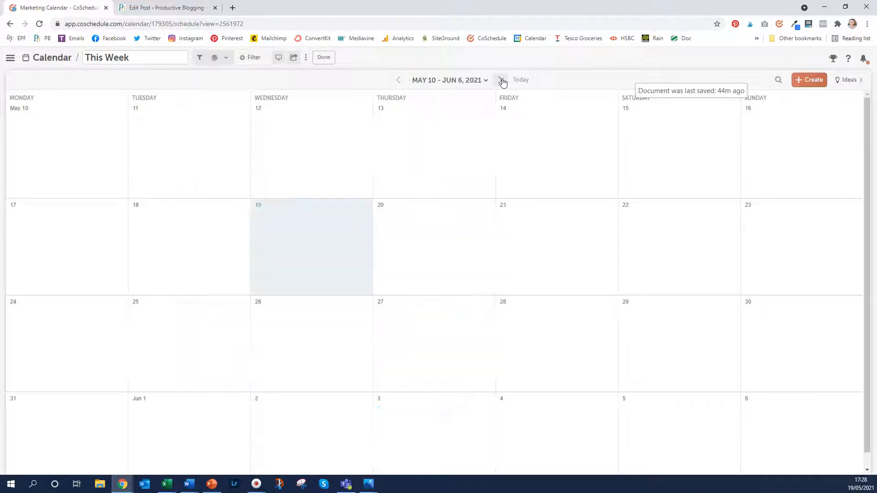
left_click(248, 60)
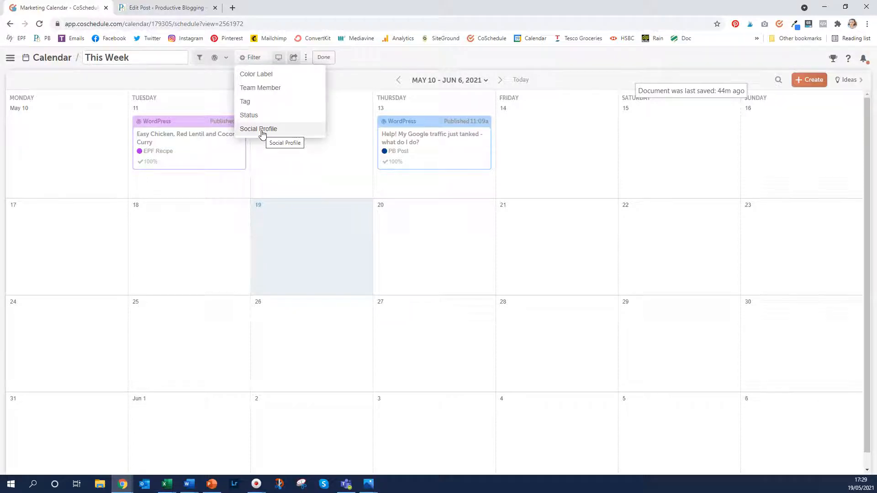
left_click(357, 56)
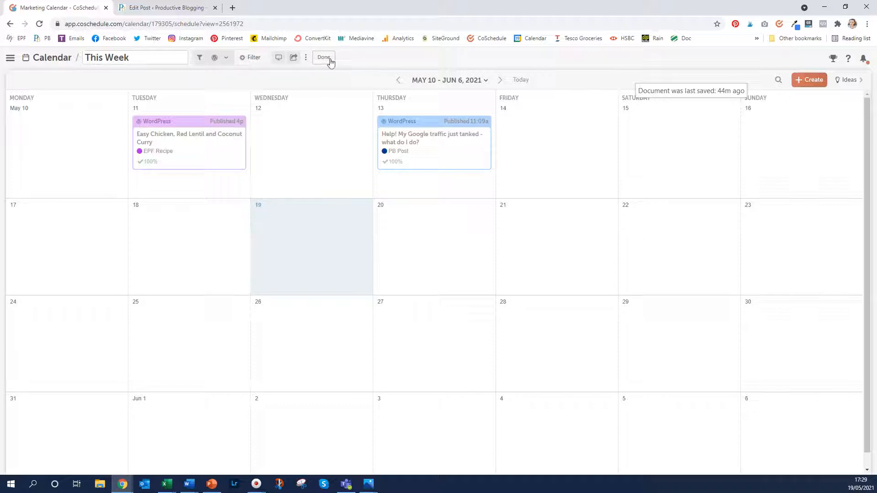
left_click(324, 58)
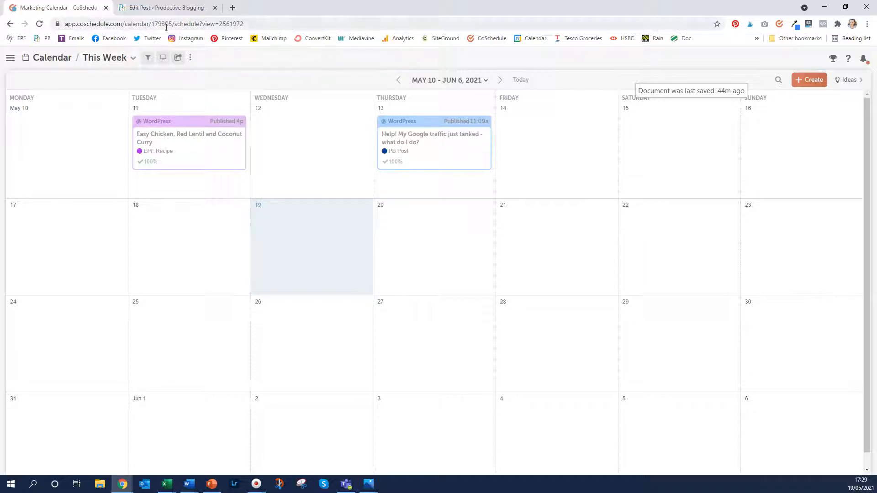
Step: Switch the calendar to the Last Week view, check the saved Just Tasks view, and return to Last Week
left_click(130, 60)
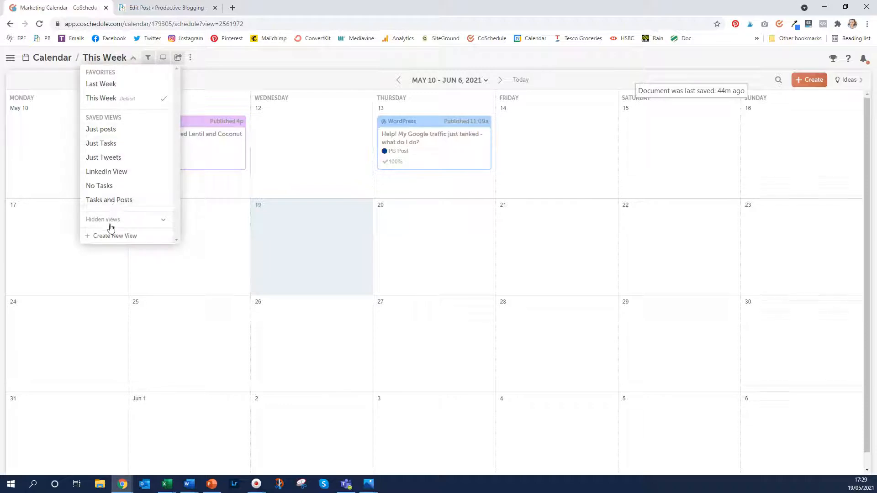
left_click(105, 85)
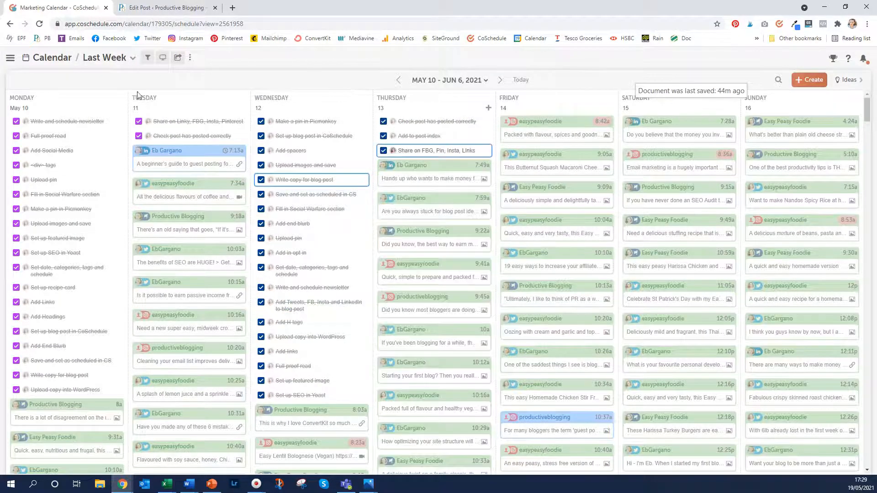
left_click(118, 60)
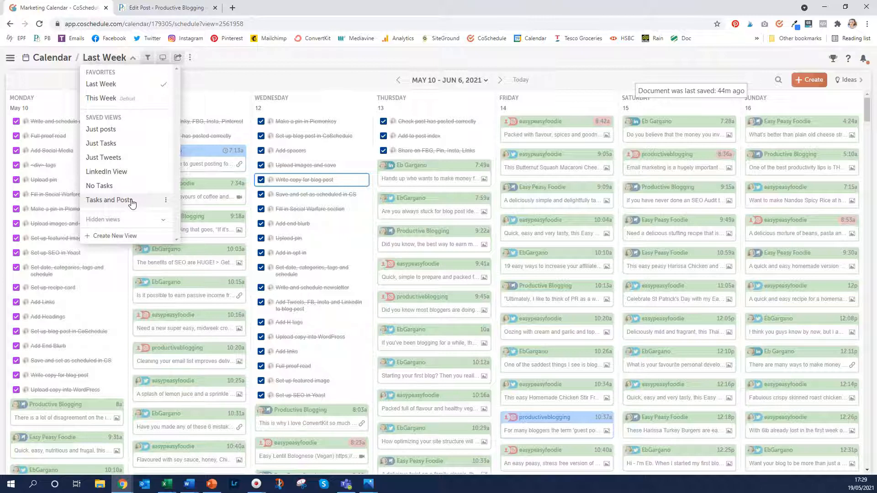
left_click(106, 143)
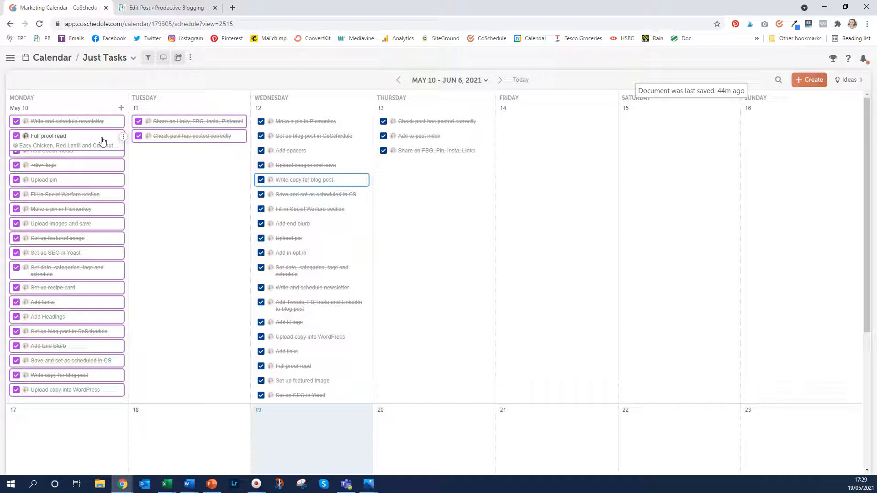
left_click(92, 58)
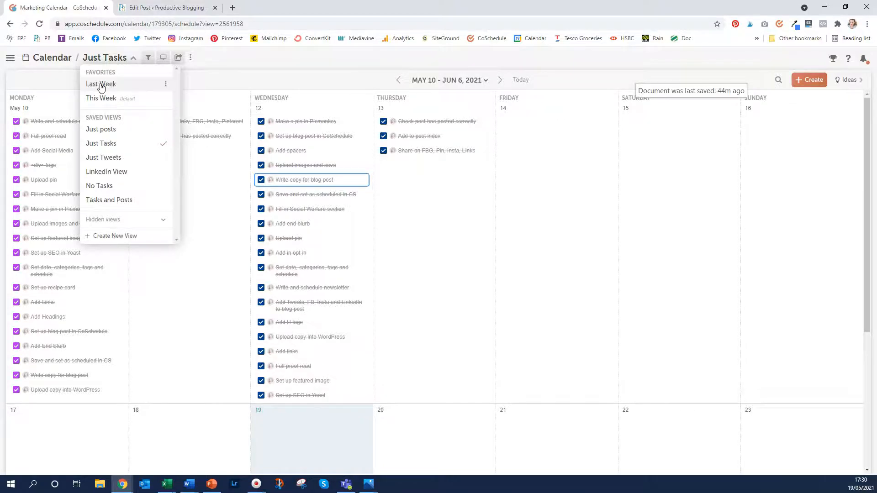
left_click(102, 85)
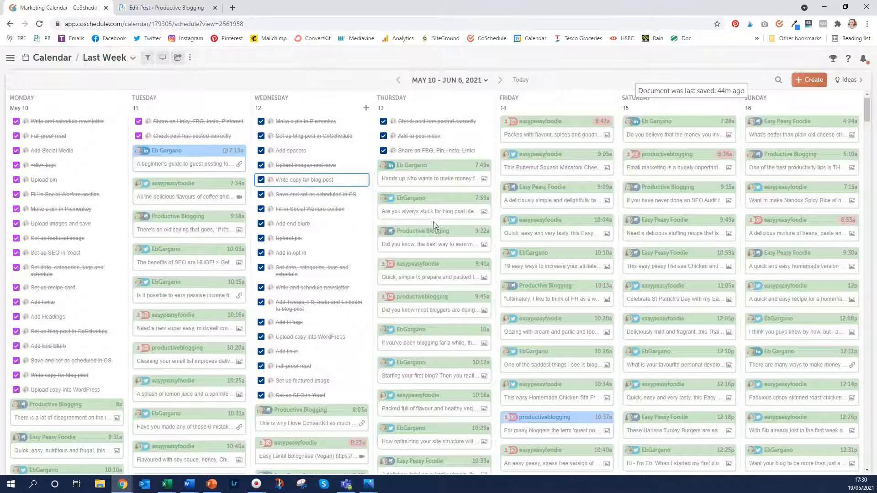
Step: Move the Coffee and Walnut Traybake social campaign from Saturday, May 22 to Sunday, May 23
scroll(765, 210, "down", 10)
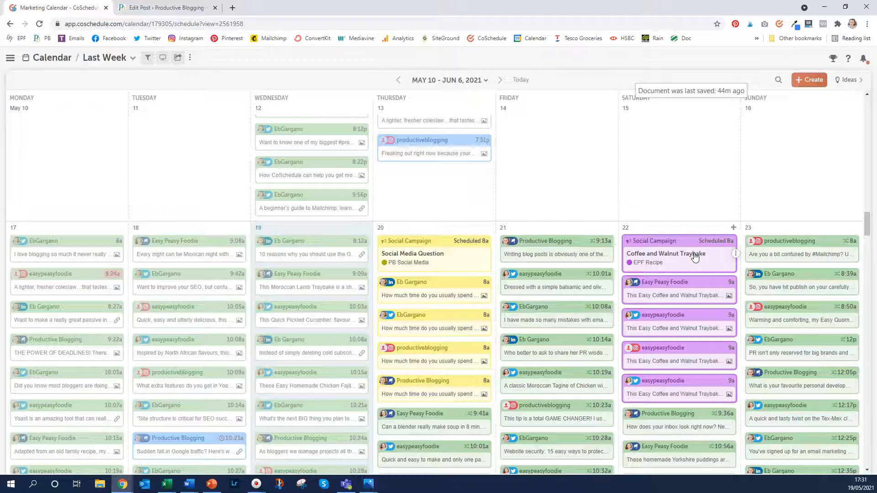
left_click_drag(694, 257, 825, 260)
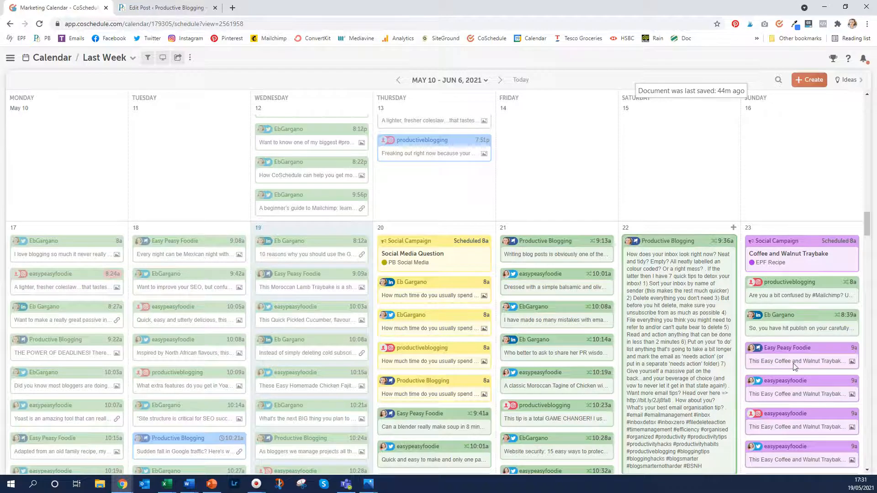
scroll(799, 358, "down", 2)
scroll(799, 356, "down", 1)
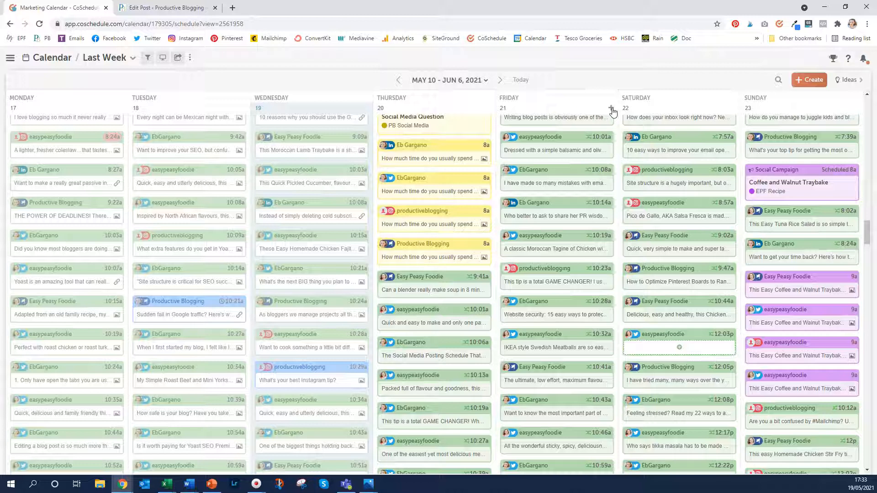
Step: Start a new project on Friday, May 21 and title it "Example"
left_click(612, 111)
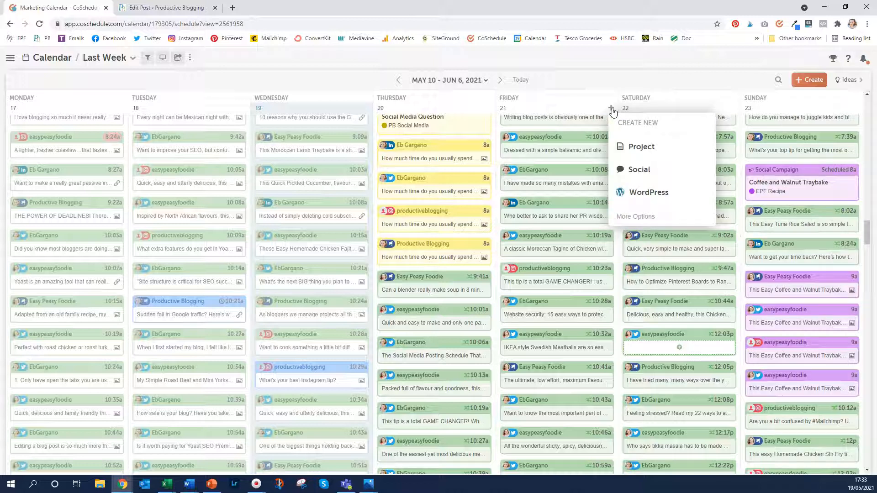
left_click(640, 172)
left_click(635, 146)
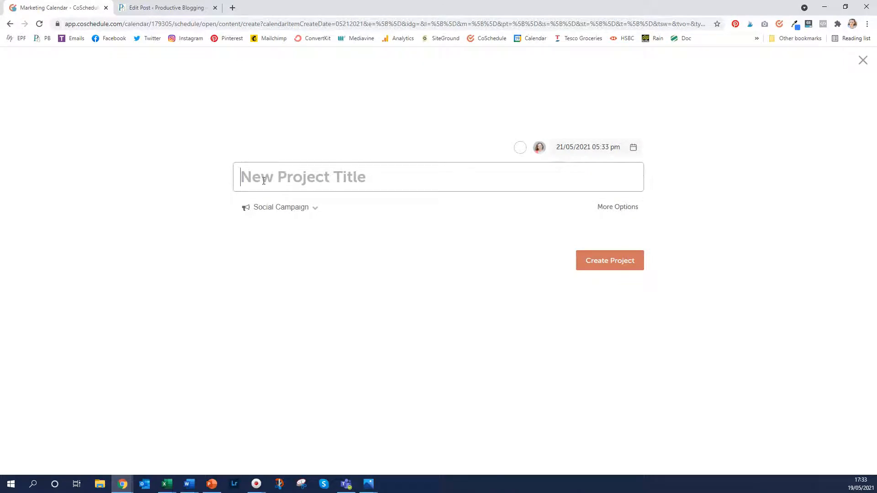
type("Example")
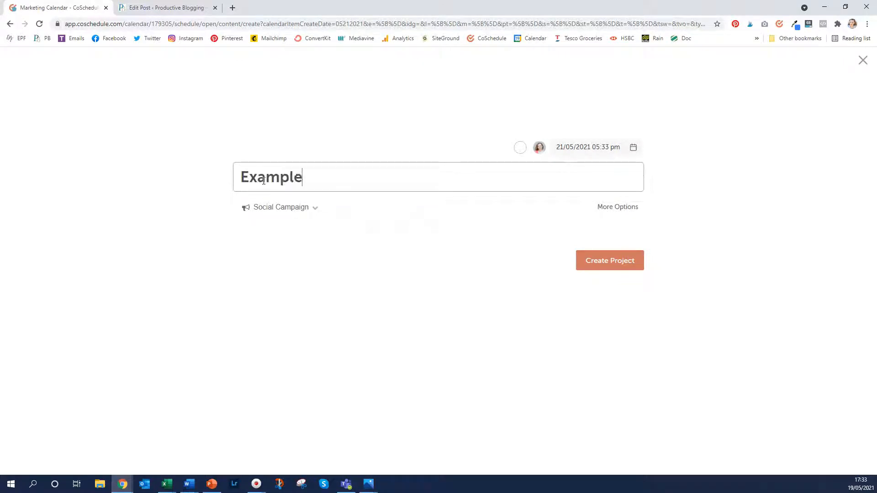
Step: Give the new project the PB Social Media color label and create it as a Social Campaign
left_click(525, 150)
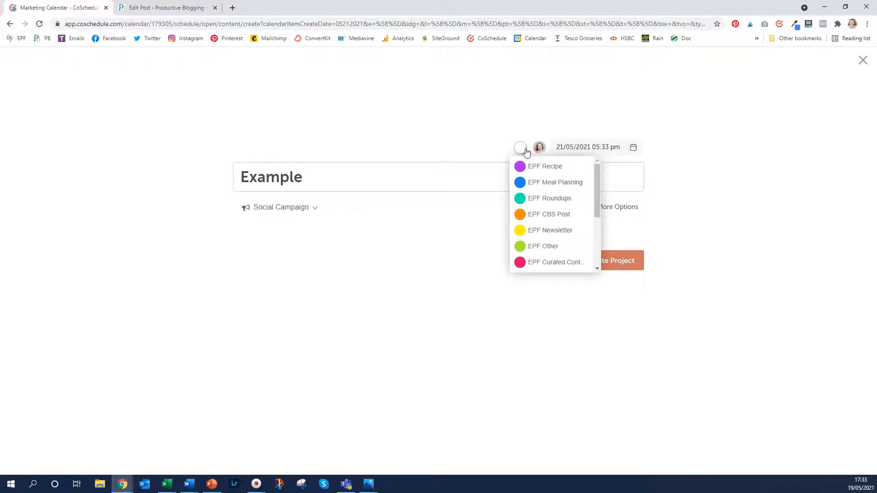
scroll(538, 211, "down", 3)
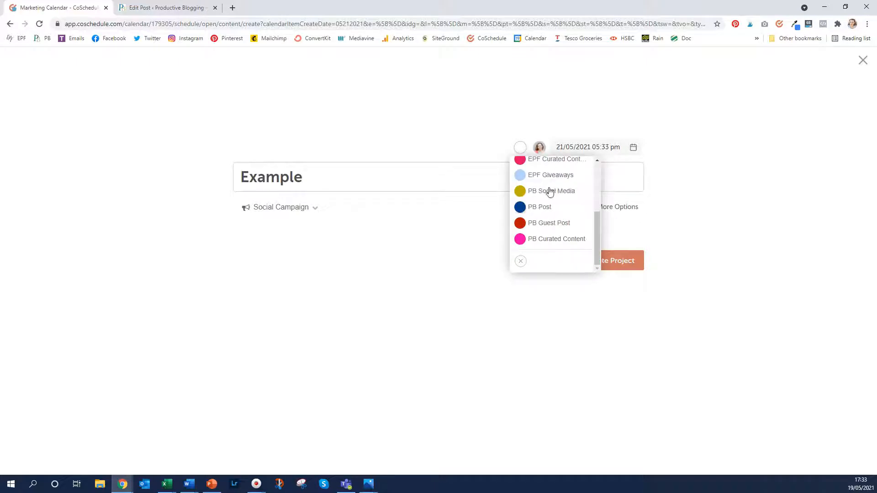
left_click(549, 191)
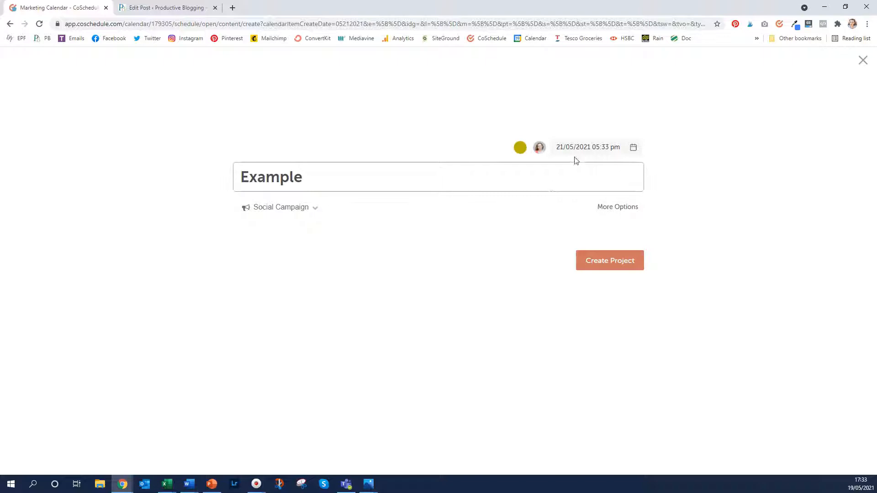
left_click(609, 148)
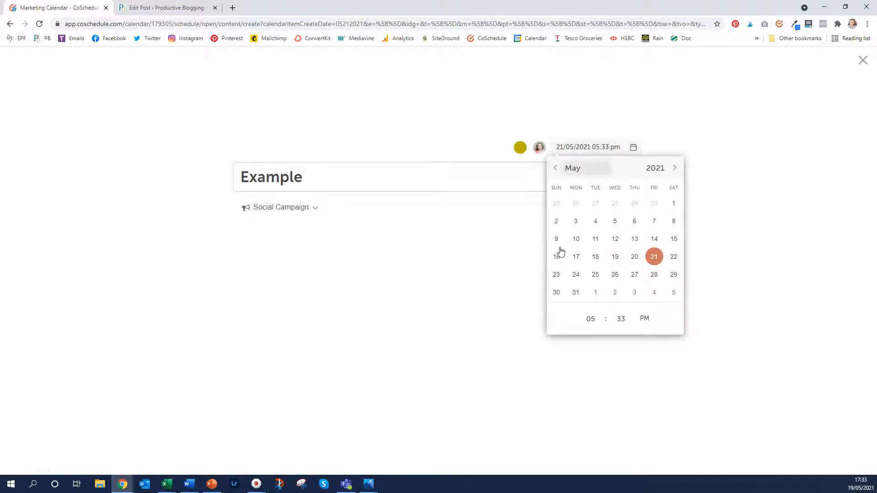
left_click(666, 126)
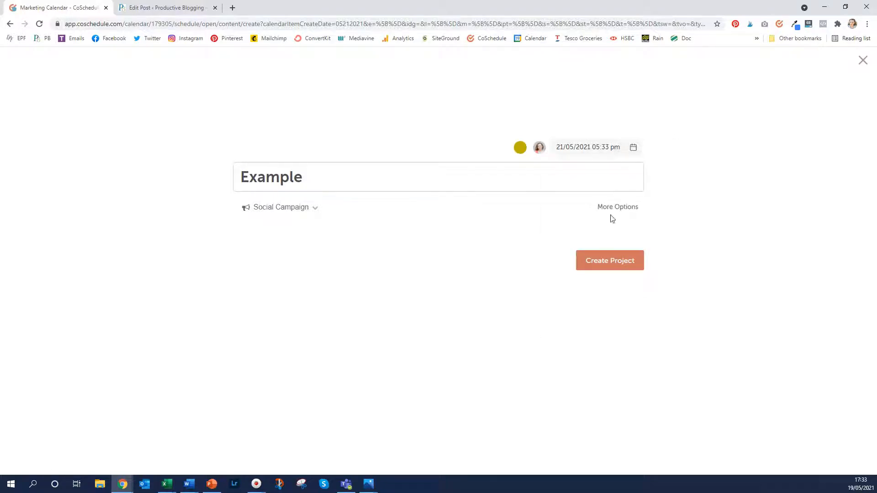
left_click(618, 263)
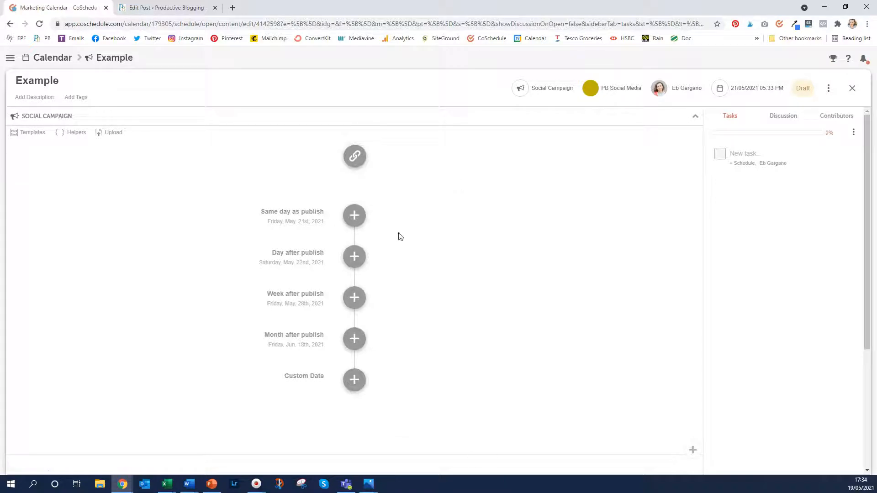
Step: Start a same-day-as-publish message and add the Productive Blogging Facebook, productiveblogging Instagram, and the owner's LinkedIn and personal Twitter profiles
left_click(355, 216)
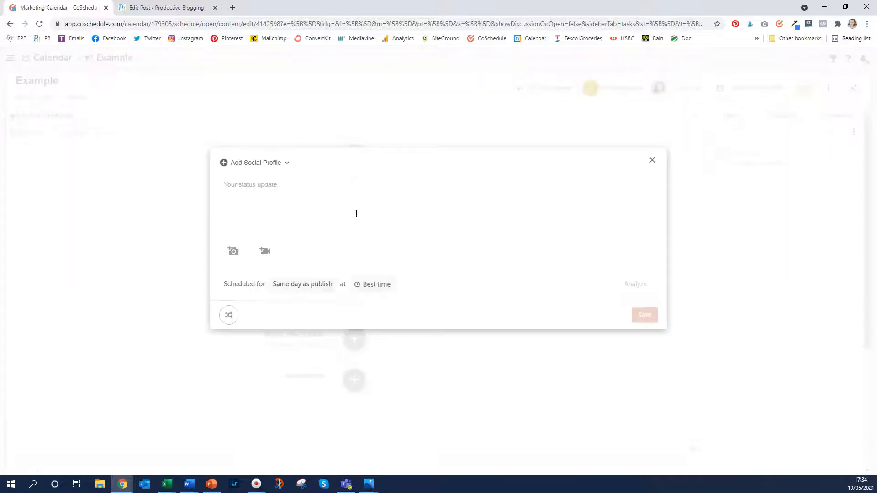
left_click(273, 169)
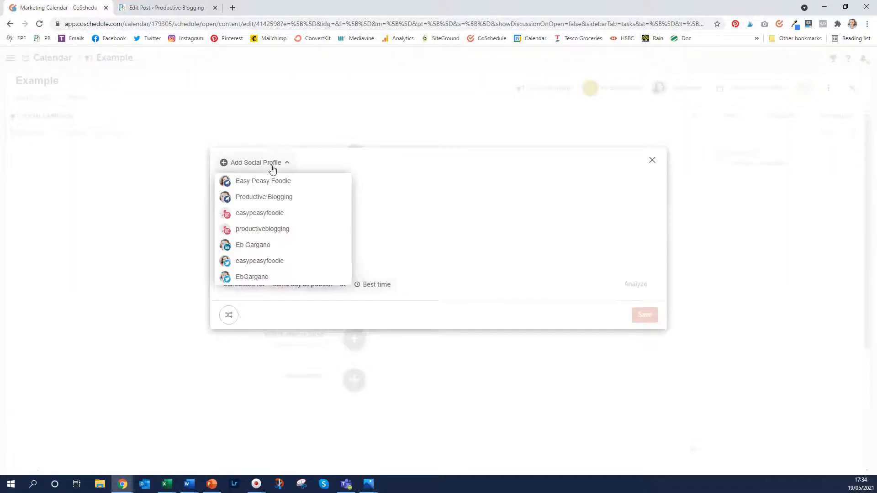
left_click(274, 198)
left_click(276, 229)
left_click(271, 249)
left_click(272, 276)
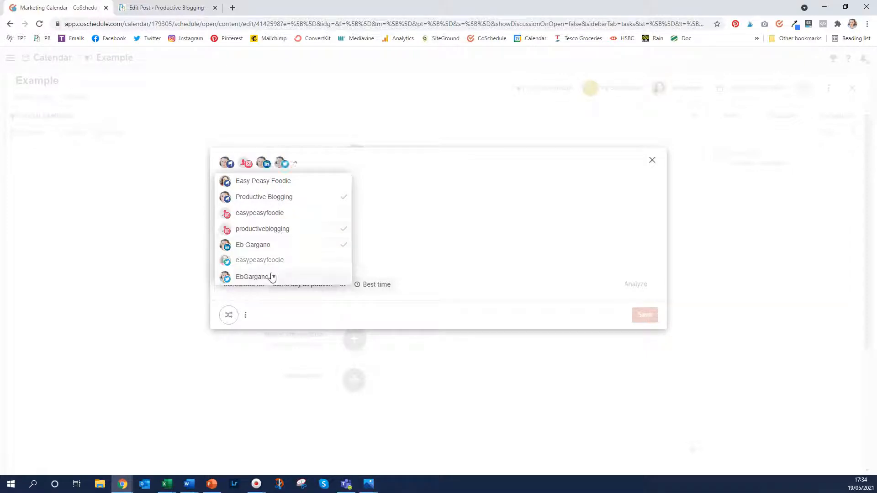
left_click(406, 235)
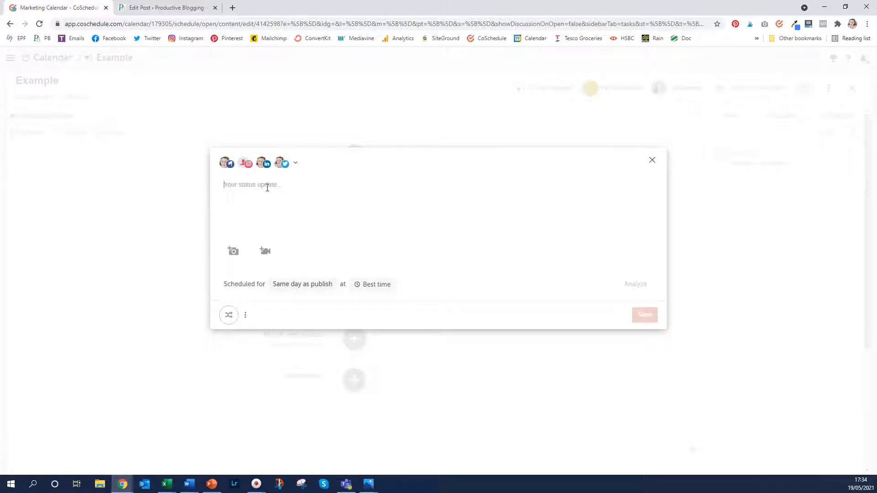
Step: Enter "What's your best social media tip?" as the status update and attach the existing 53S image from all uploads
left_click(268, 195)
type("What's your best social media tip?")
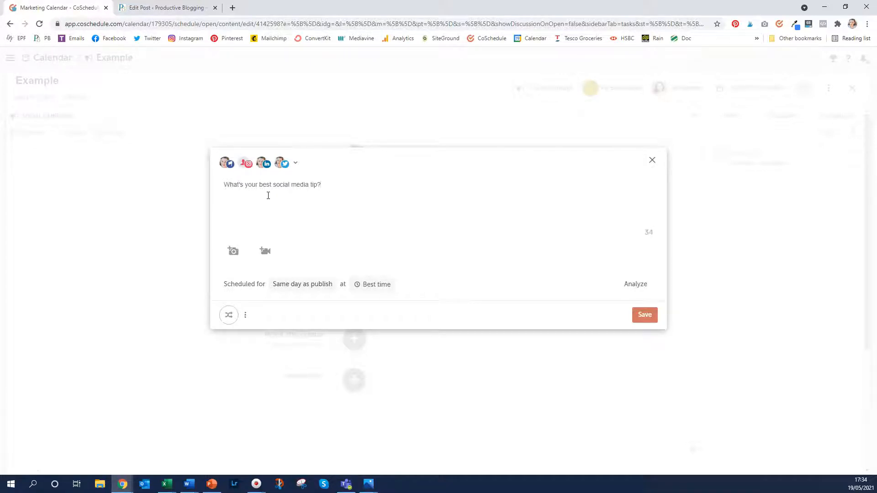
left_click(233, 252)
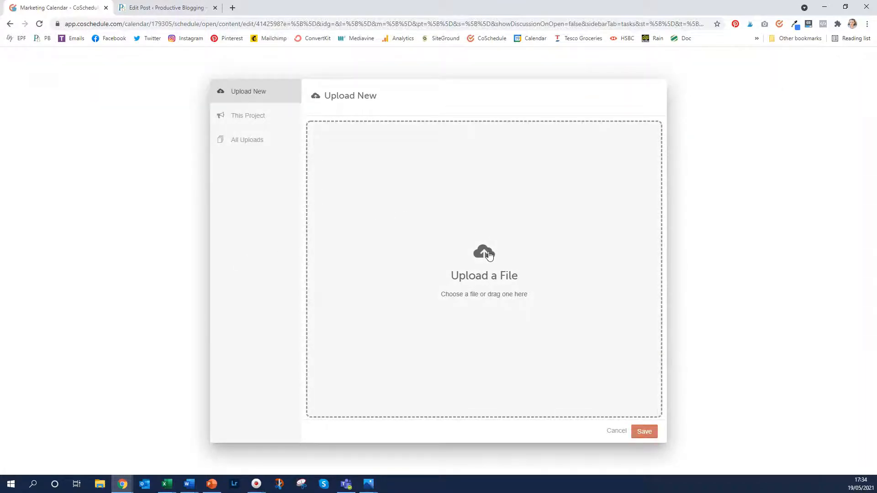
left_click(253, 145)
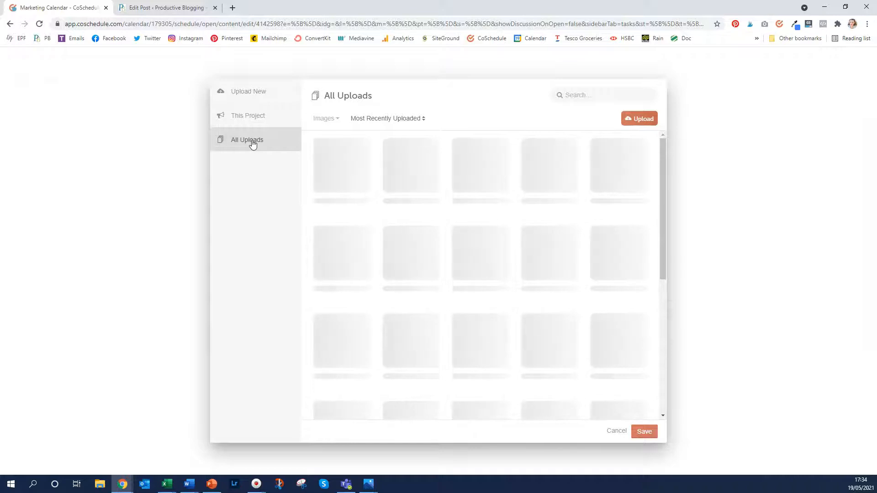
left_click(479, 164)
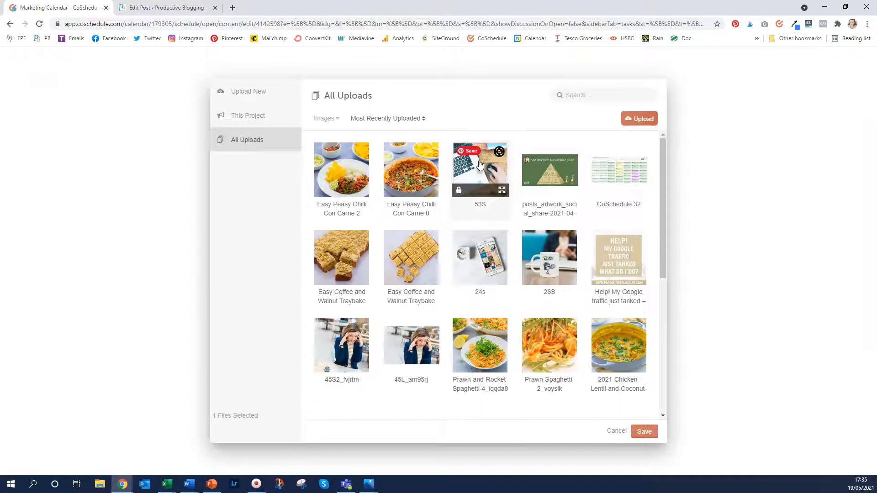
left_click(643, 431)
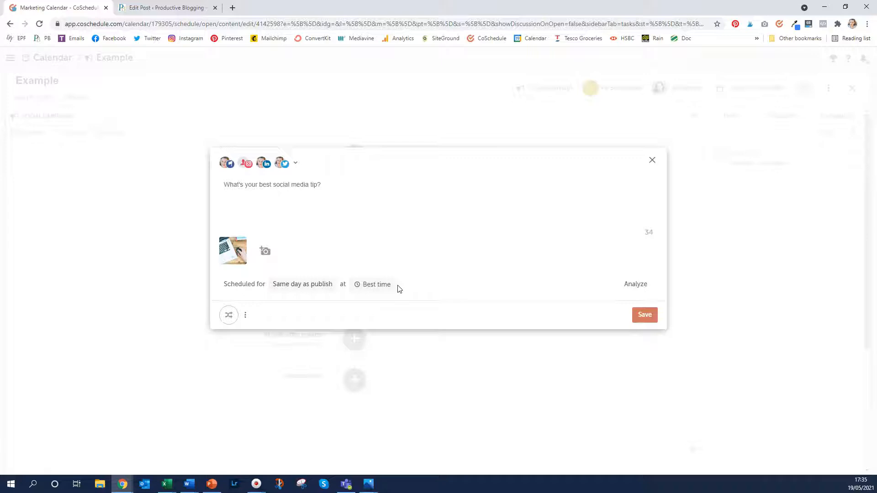
Step: Try scheduling the message for 1 hour after publish, and set its send time back to Best time
left_click(368, 288)
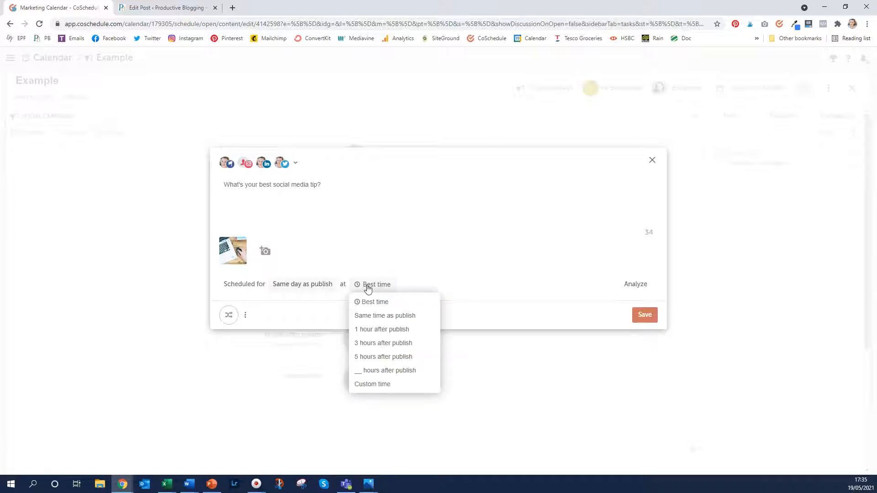
left_click(364, 332)
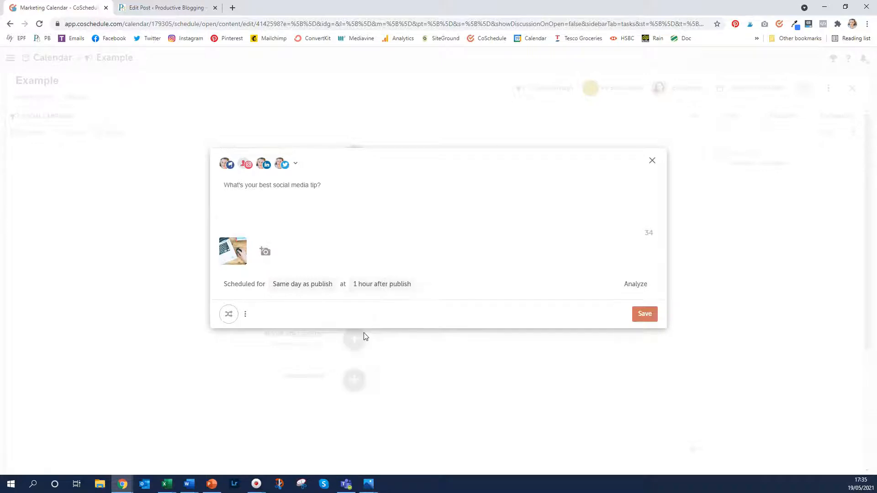
left_click(377, 290)
left_click(378, 300)
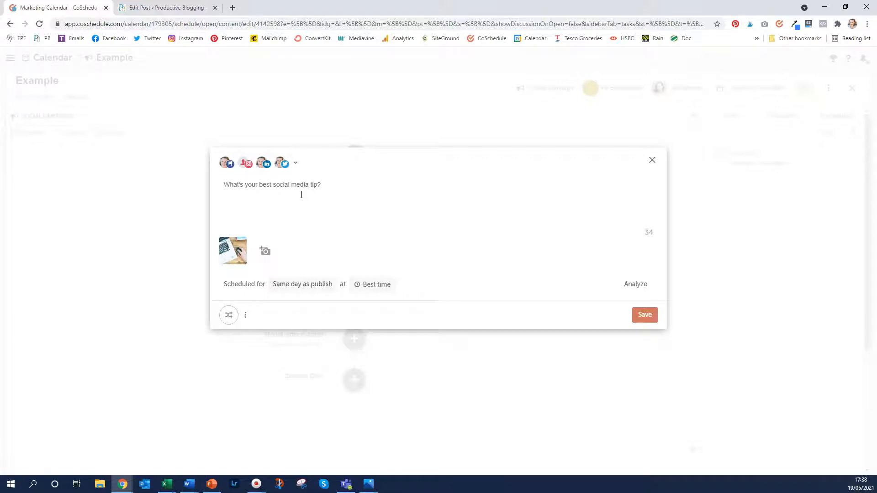
Step: Enable ReQueue for the message with the PB Evergreen Content group and save it to the campaign
left_click(230, 317)
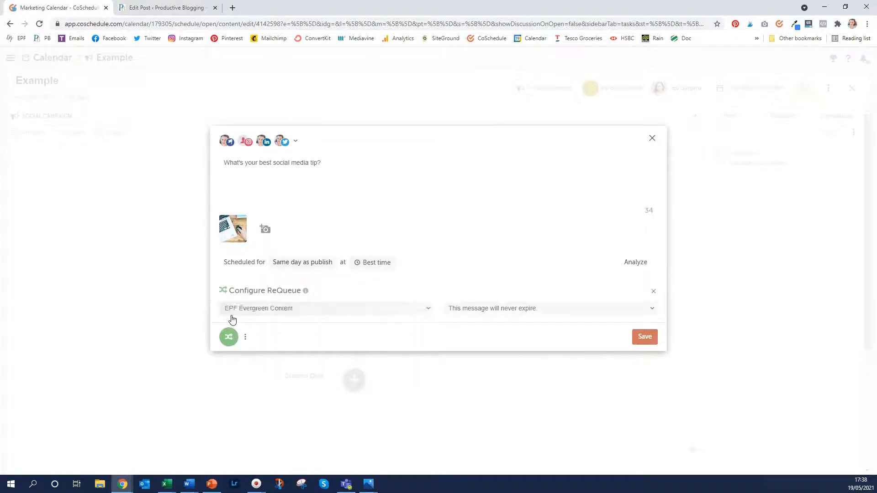
left_click(281, 308)
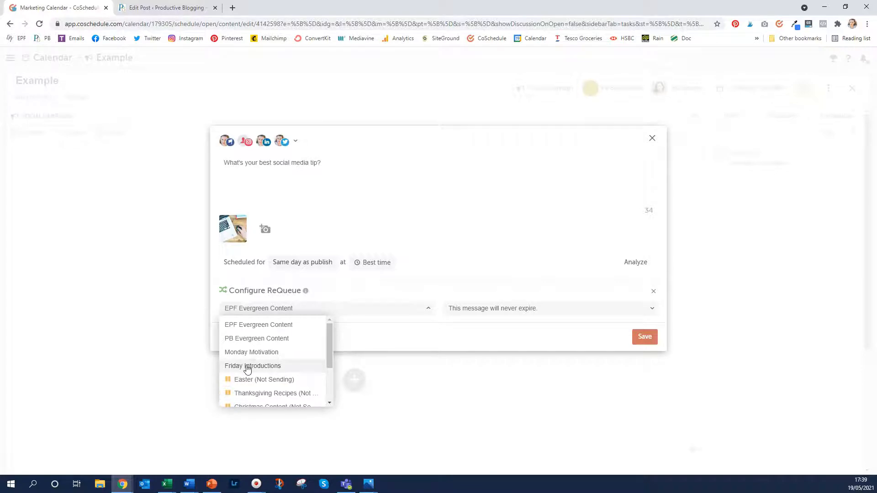
scroll(247, 369, "down", 3)
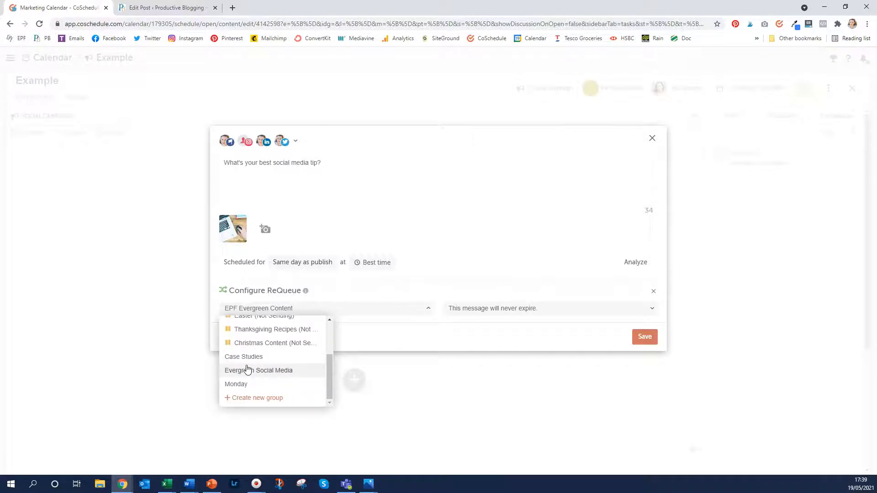
scroll(247, 369, "up", 5)
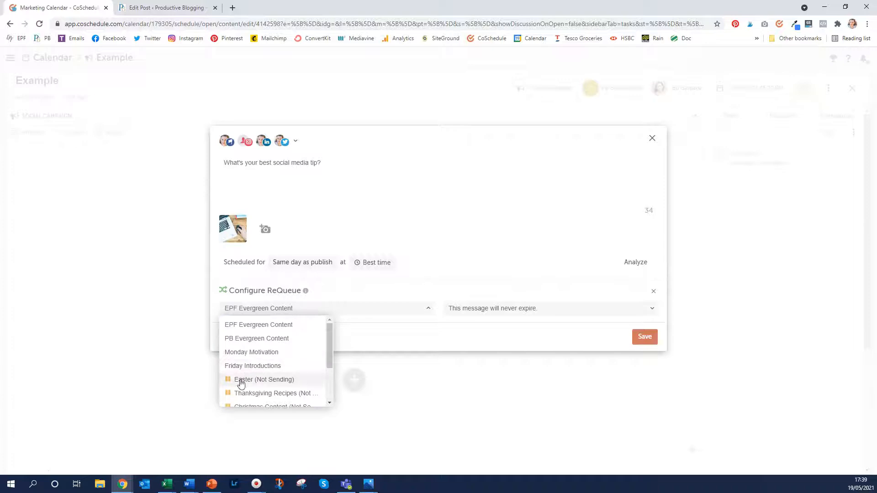
scroll(278, 367, "down", 1)
scroll(277, 369, "down", 2)
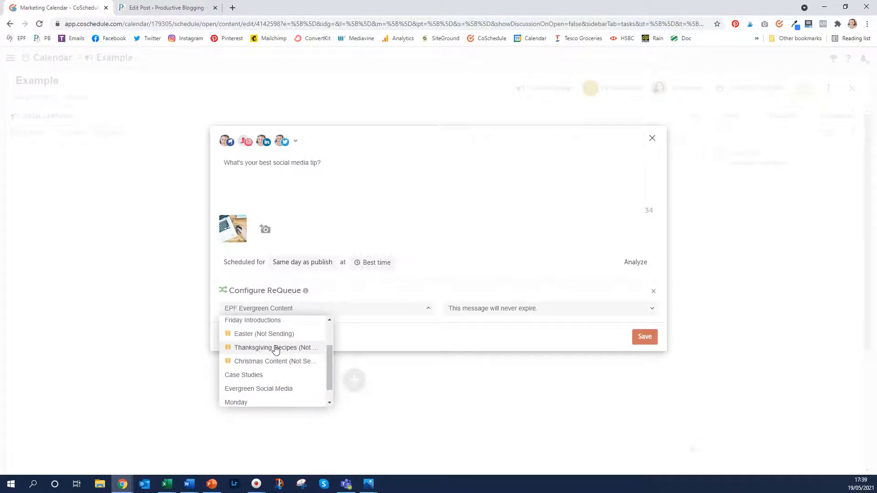
scroll(275, 349, "up", 3)
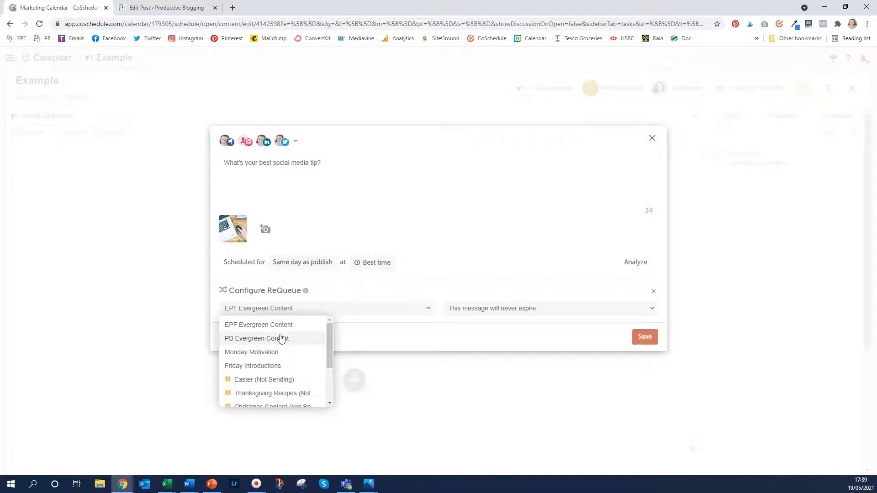
left_click(281, 338)
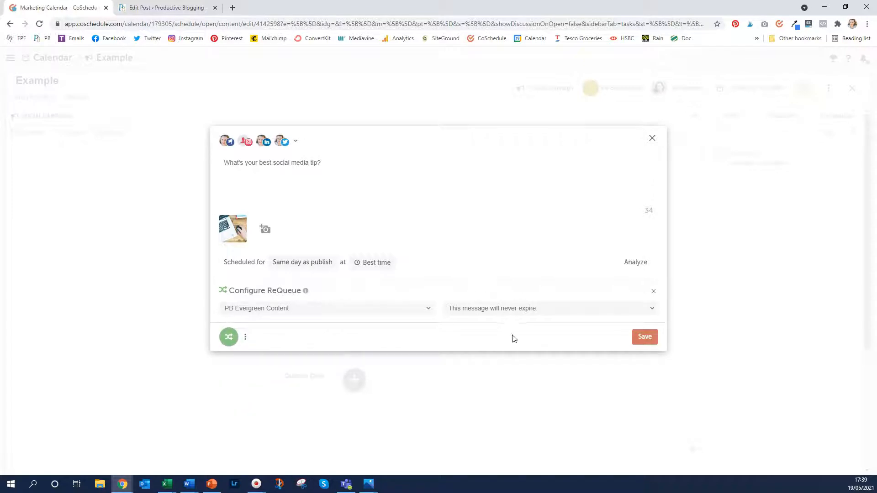
left_click(644, 338)
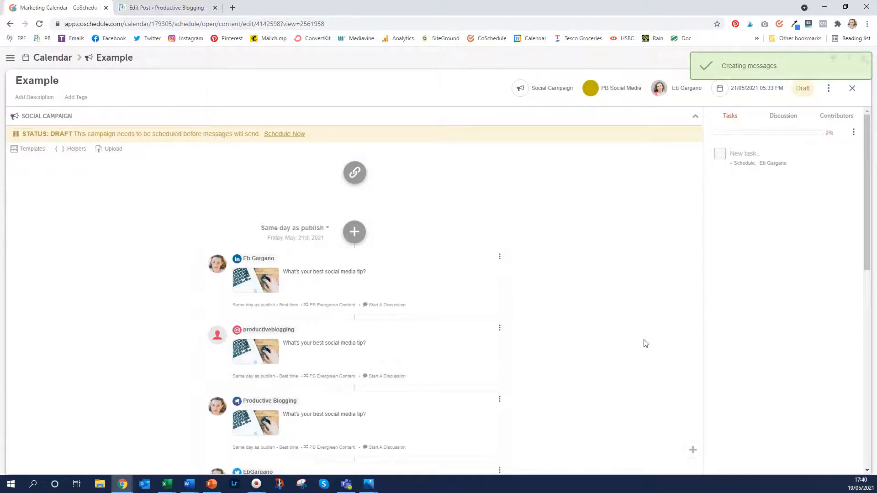
Step: Review the campaign's messages for each social profile, and close the campaign to return to the calendar
scroll(577, 293, "down", 1)
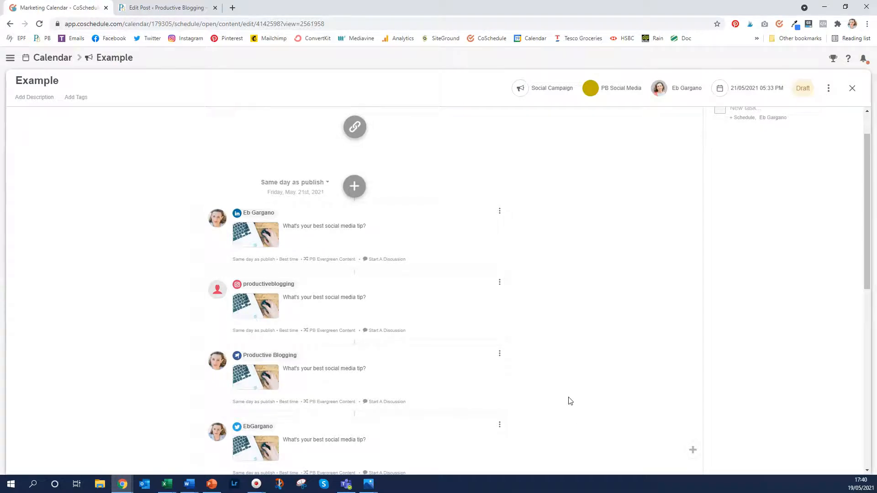
scroll(570, 401, "down", 4)
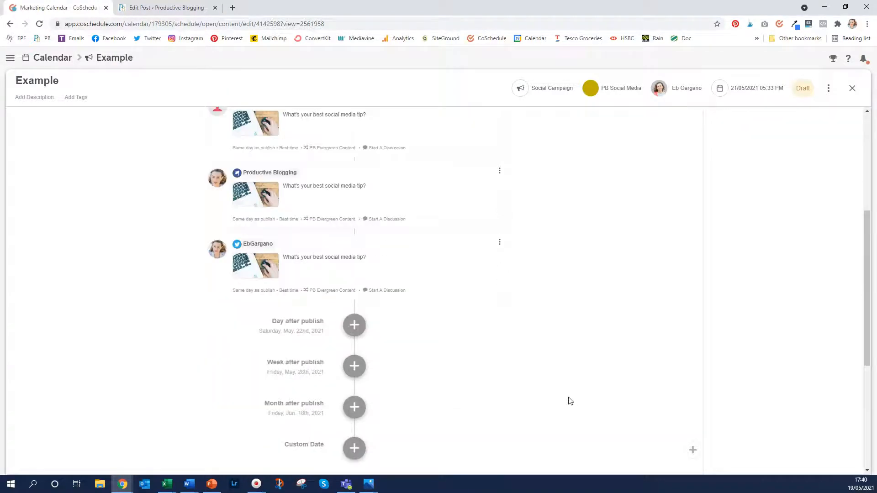
scroll(566, 379, "up", 3)
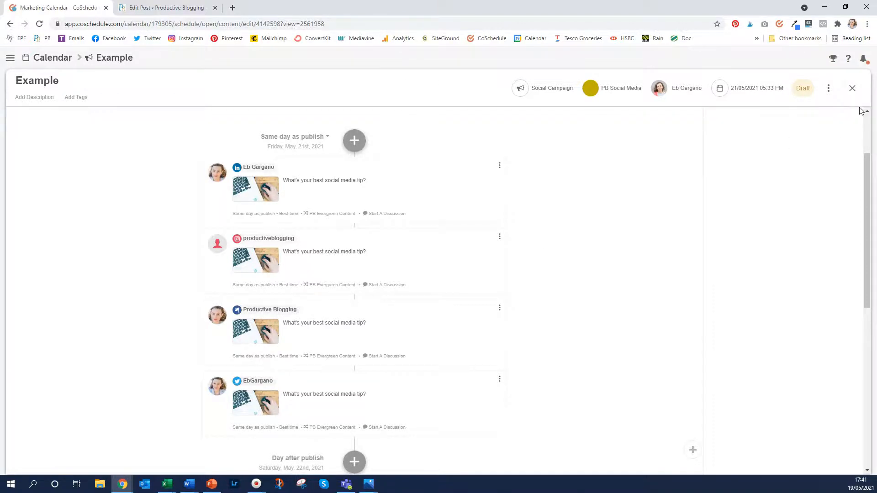
left_click(852, 88)
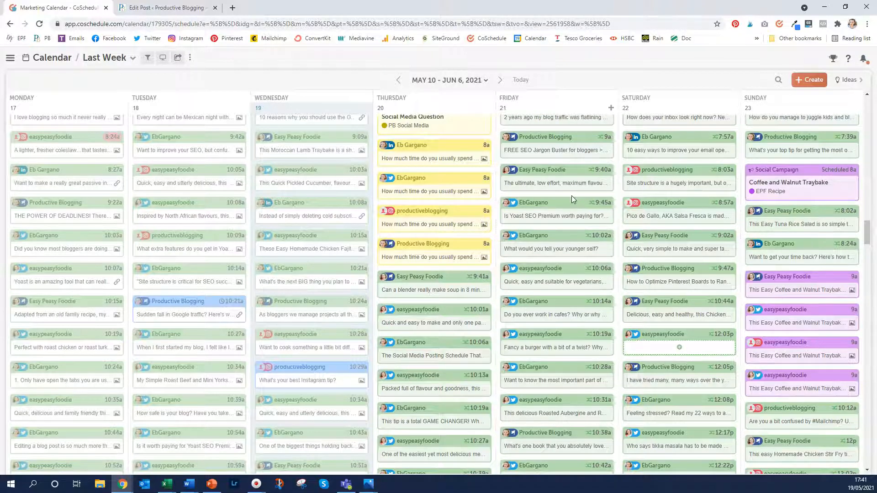
Step: Find the Example campaign and its messages on Friday, May 21 in the calendar, and preview the evening Twitter message
scroll(572, 198, "up", 4)
scroll(573, 200, "down", 10)
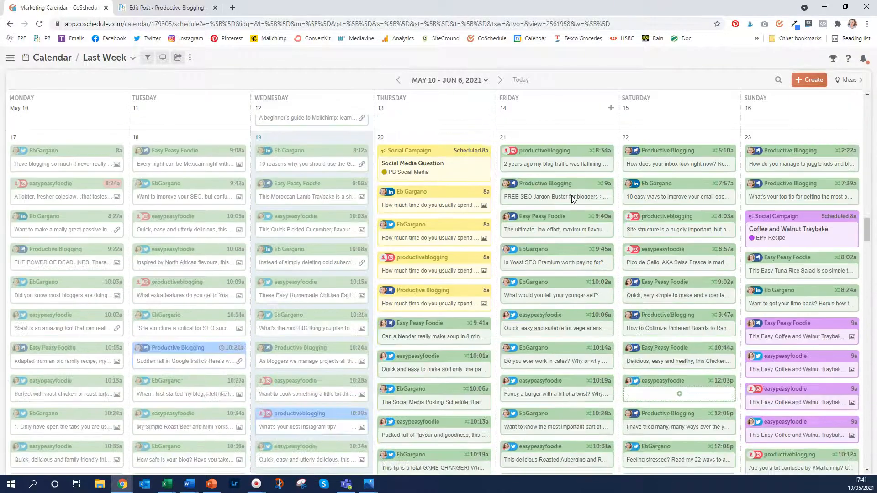
scroll(572, 200, "down", 8)
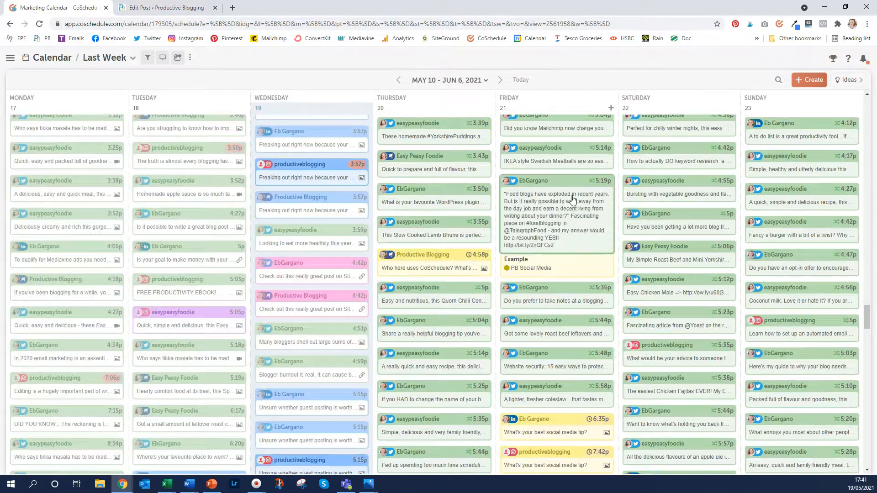
scroll(572, 199, "down", 1)
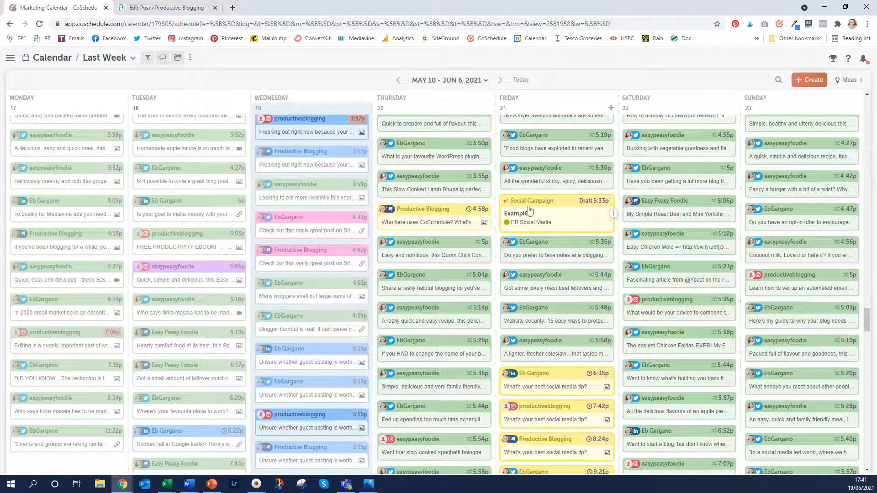
scroll(556, 211, "down", 1)
scroll(556, 211, "down", 2)
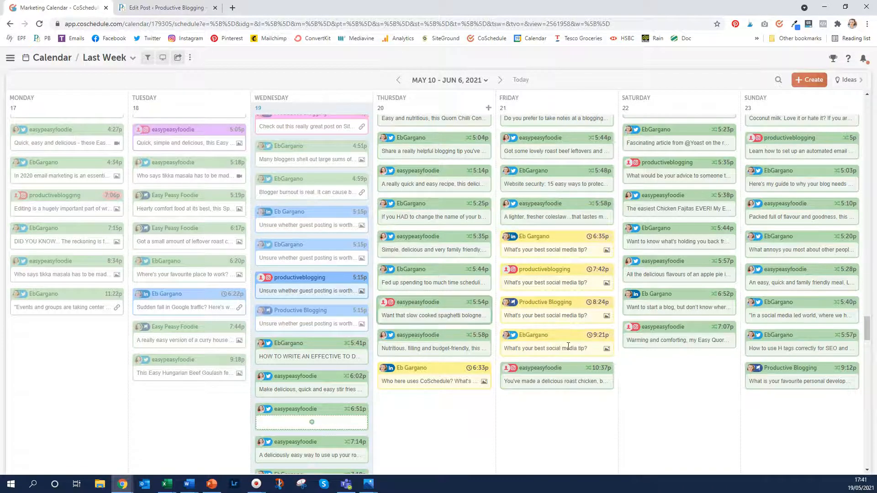
mouse_move(568, 350)
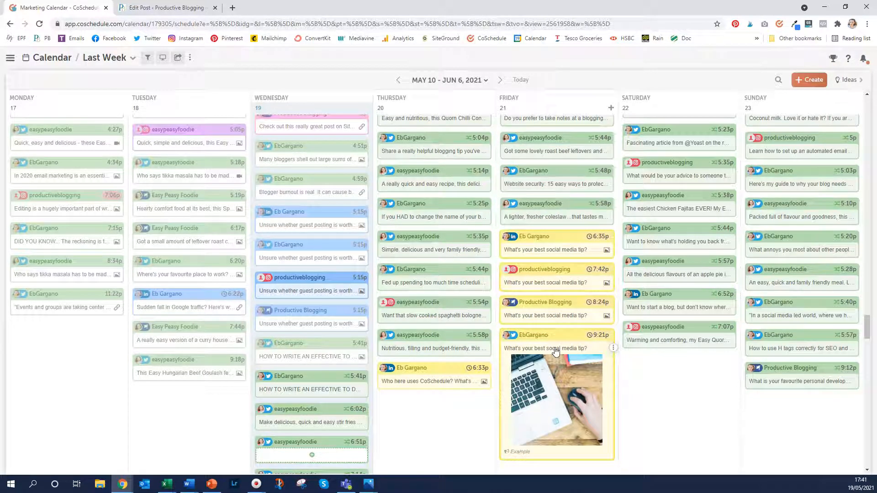
Step: Look through the social messages scheduled in the calendar for May 17 to 23 and the start of the following week
scroll(461, 291, "up", 5)
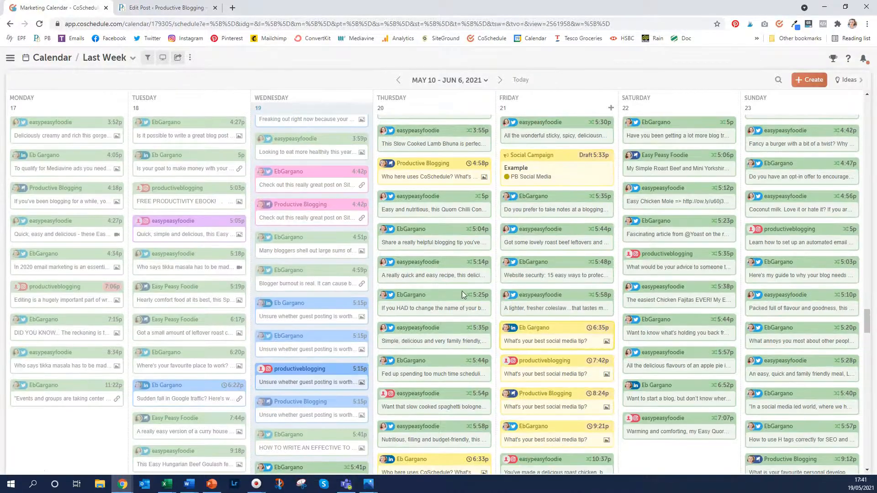
scroll(462, 291, "up", 10)
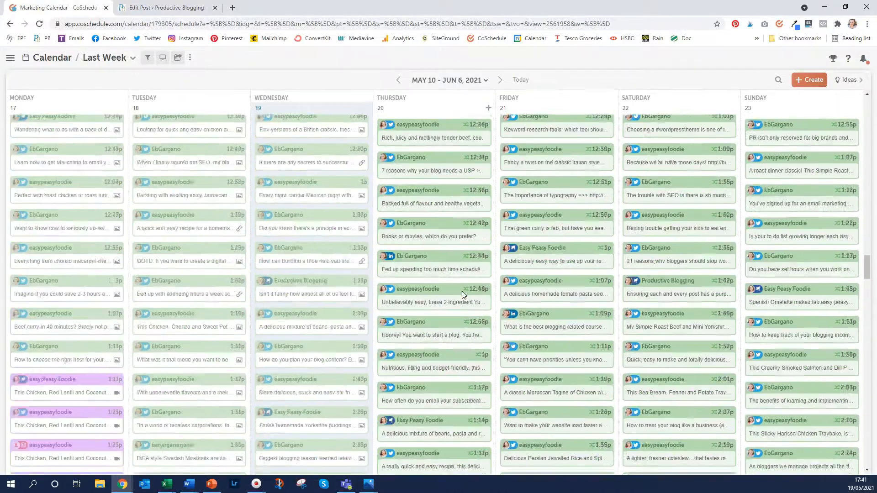
scroll(461, 292, "up", 3)
scroll(461, 291, "down", 3)
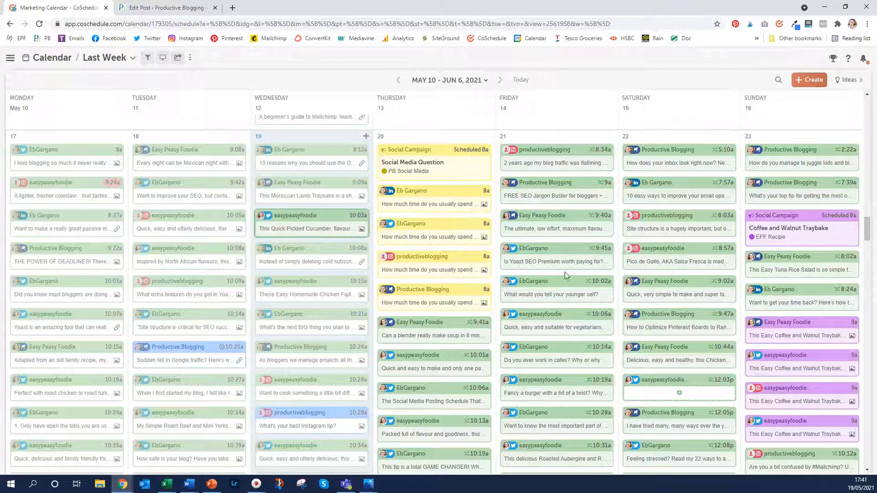
scroll(542, 276, "down", 5)
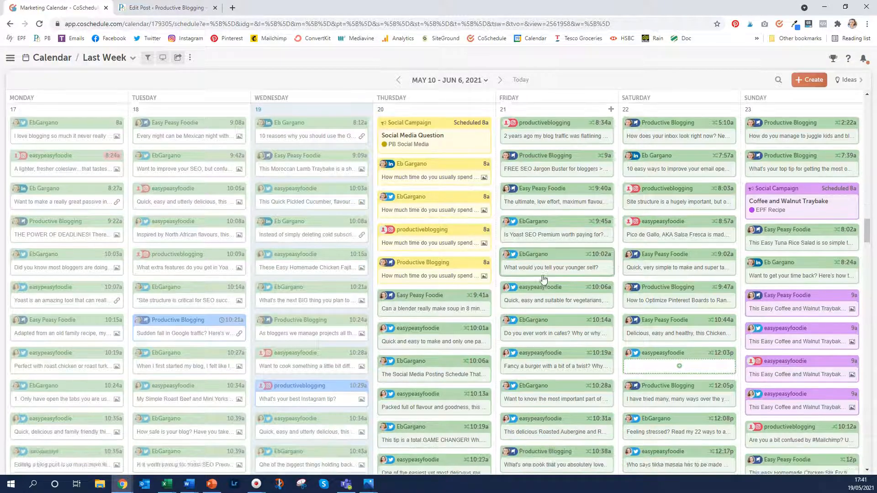
scroll(542, 279, "down", 8)
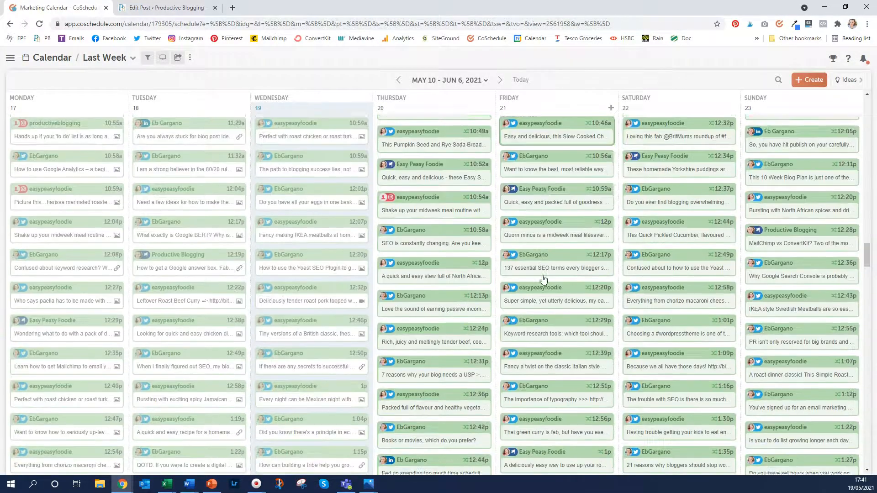
scroll(543, 278, "down", 10)
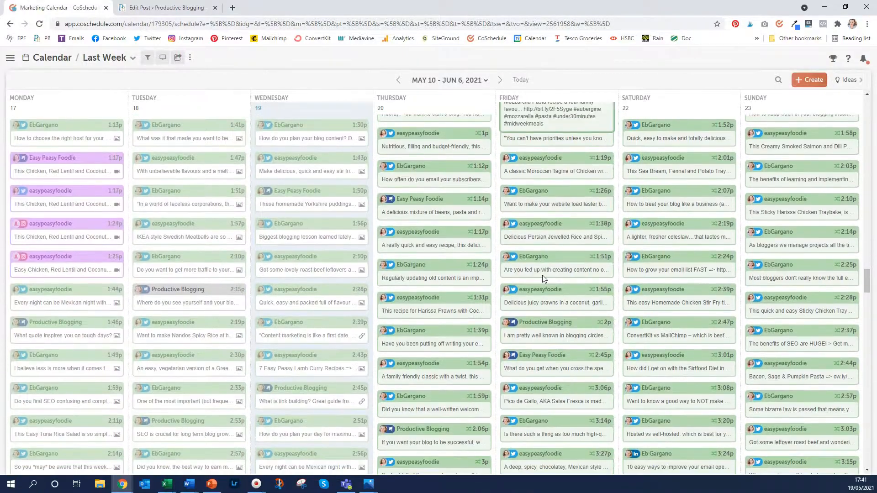
scroll(543, 279, "down", 10)
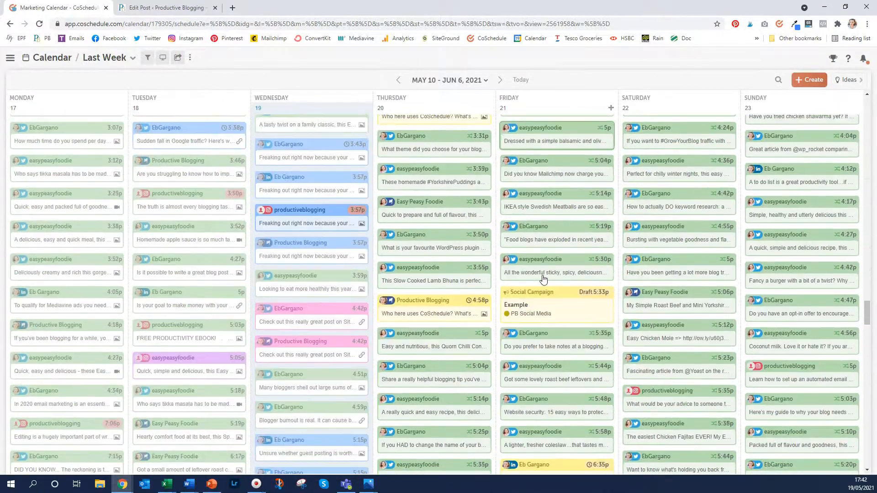
scroll(543, 279, "down", 8)
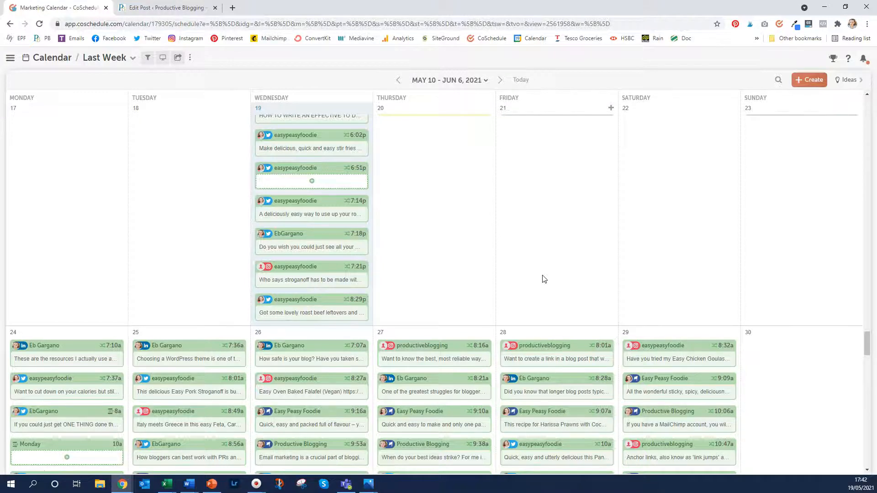
scroll(543, 279, "down", 4)
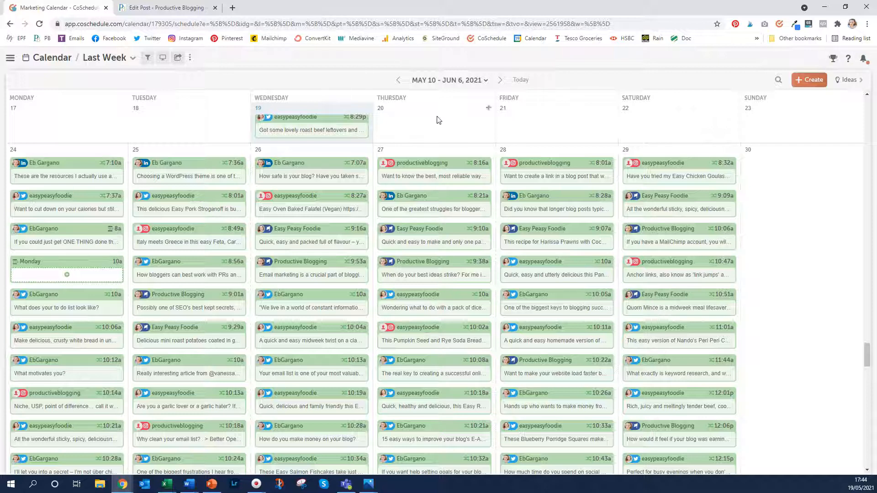
Step: Open the "Help! My Google traffic just tanked" WordPress project on Thursday, May 13, and review its task list and social campaign
scroll(437, 137, "up", 5)
scroll(437, 137, "up", 10)
scroll(436, 137, "up", 8)
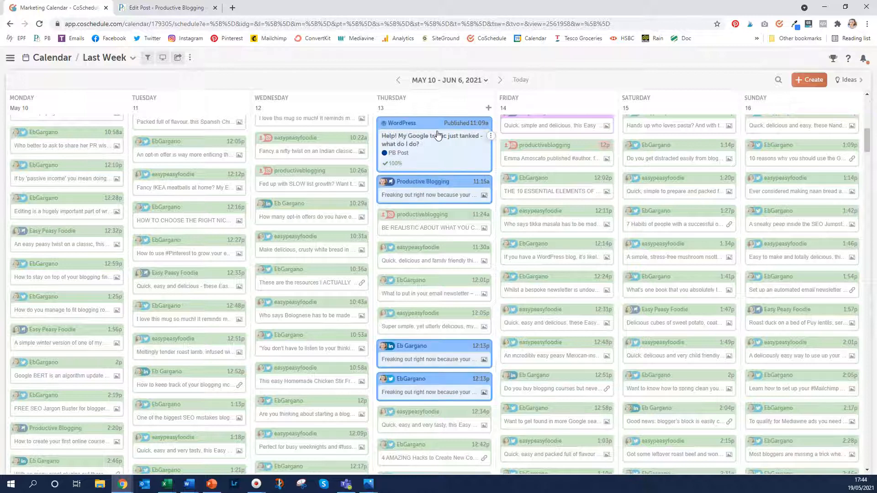
left_click(438, 135)
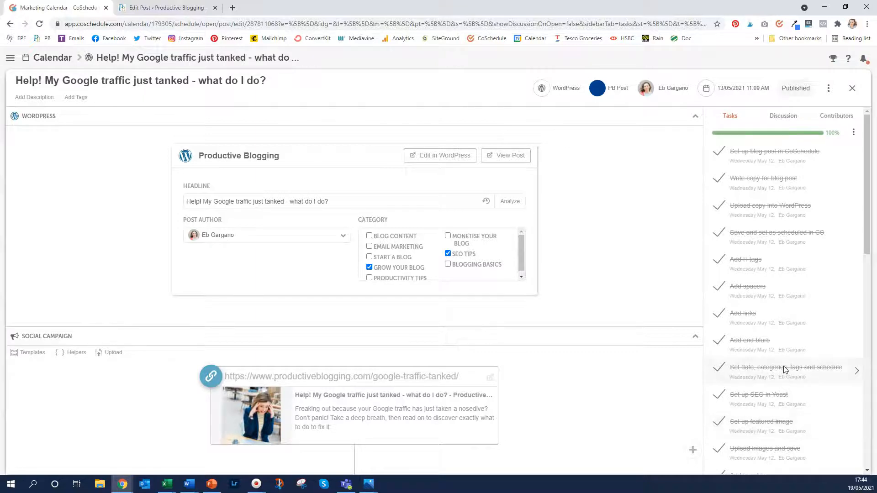
scroll(782, 367, "down", 5)
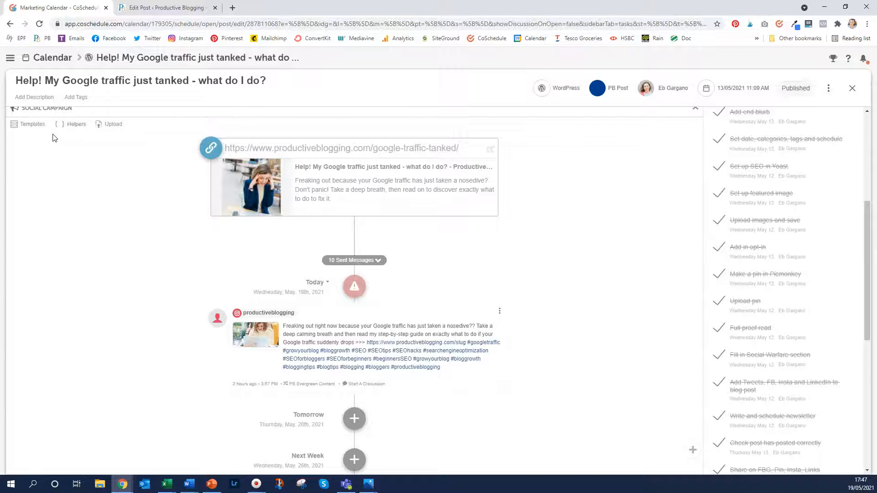
Step: Open the account's Integrations settings and look through the catalog from Analytics down to Tools
left_click(10, 59)
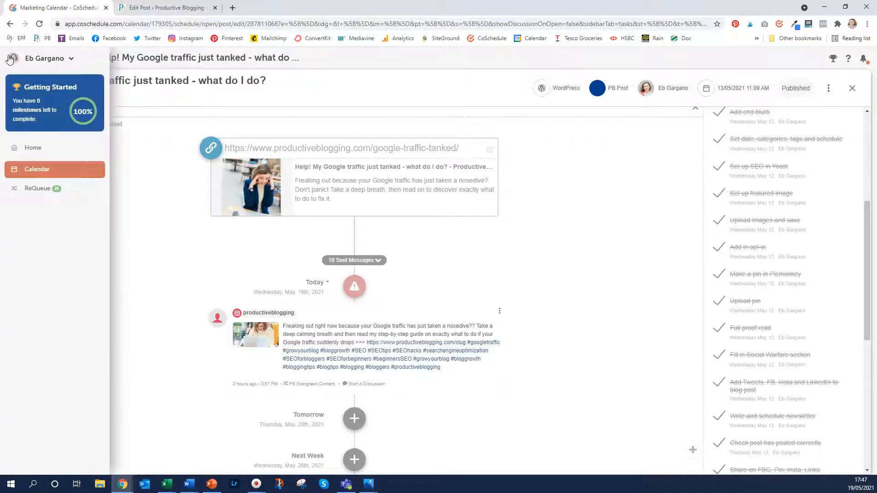
left_click(51, 59)
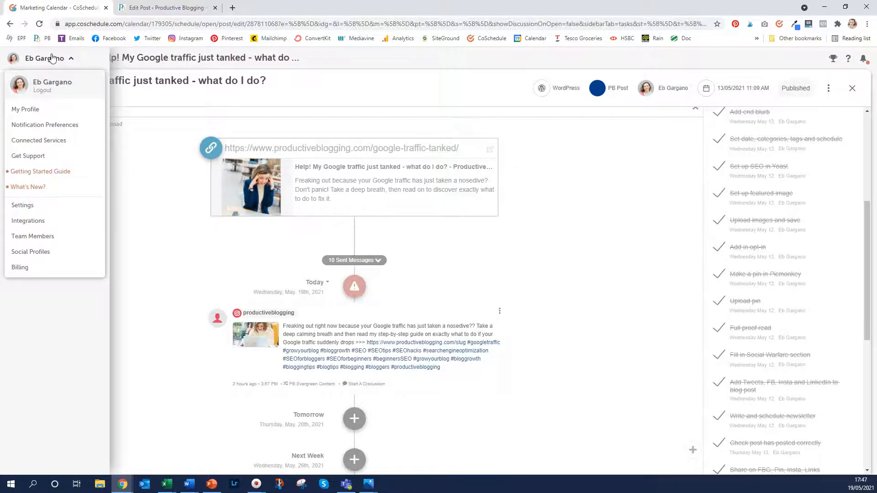
left_click(29, 222)
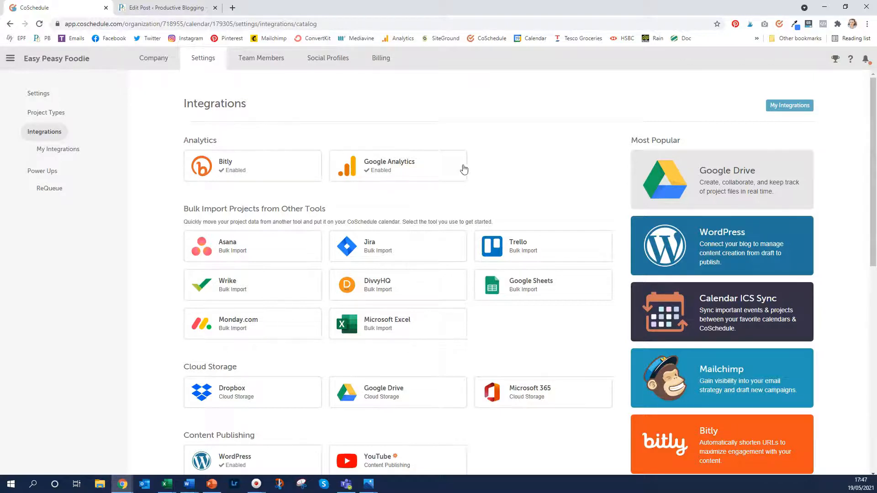
scroll(468, 174, "down", 1)
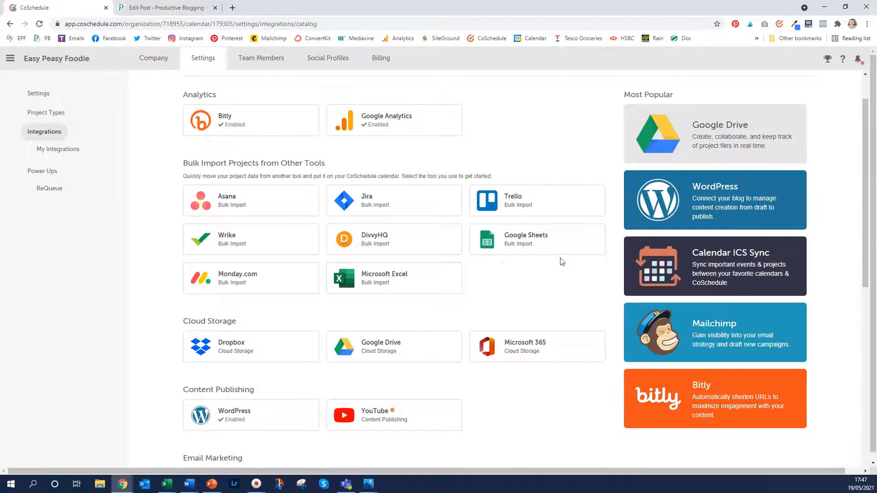
scroll(458, 283, "down", 2)
scroll(458, 283, "down", 1)
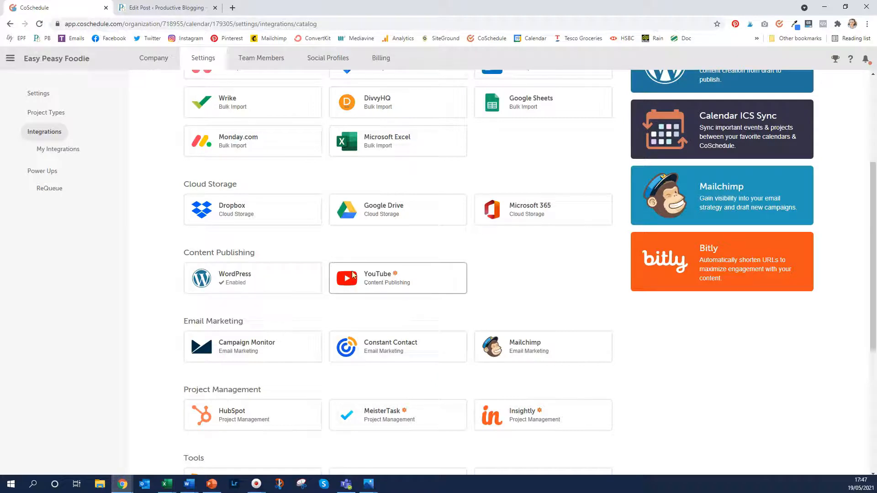
scroll(352, 274, "down", 3)
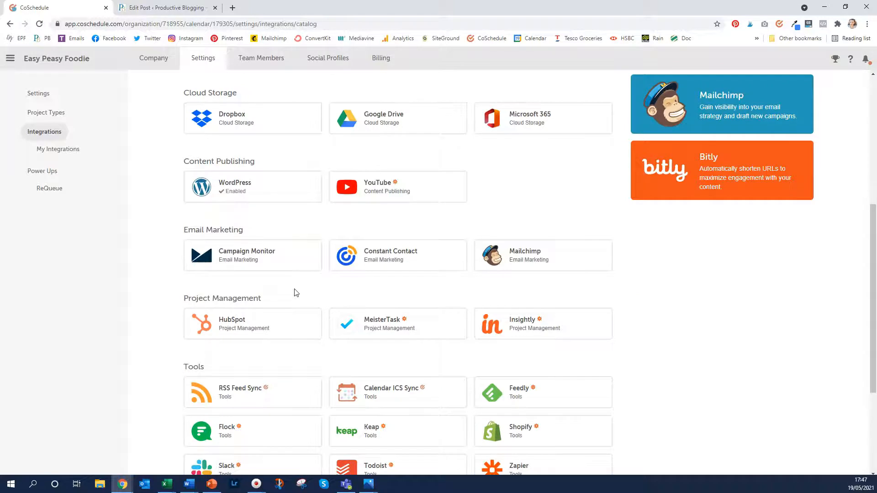
scroll(287, 292, "down", 2)
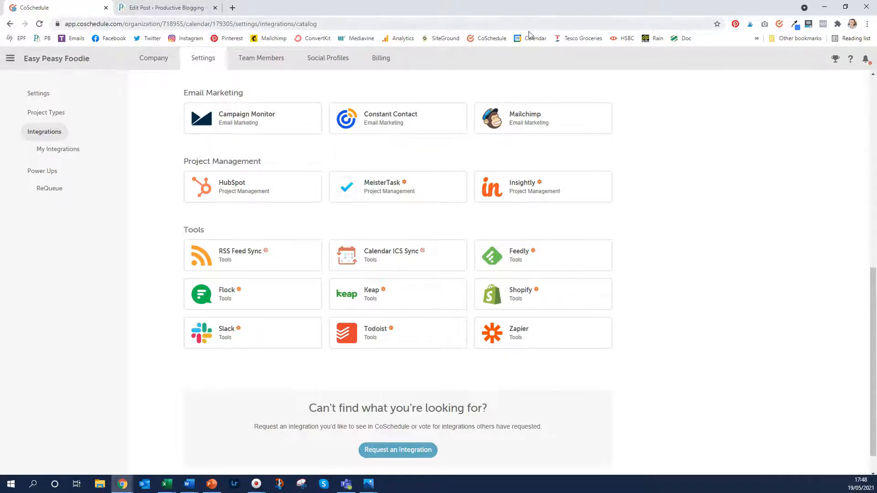
Step: Return to the calendar, reopen the "Help! My Google traffic just tanked" project and review its WordPress and social campaign sections
left_click(10, 58)
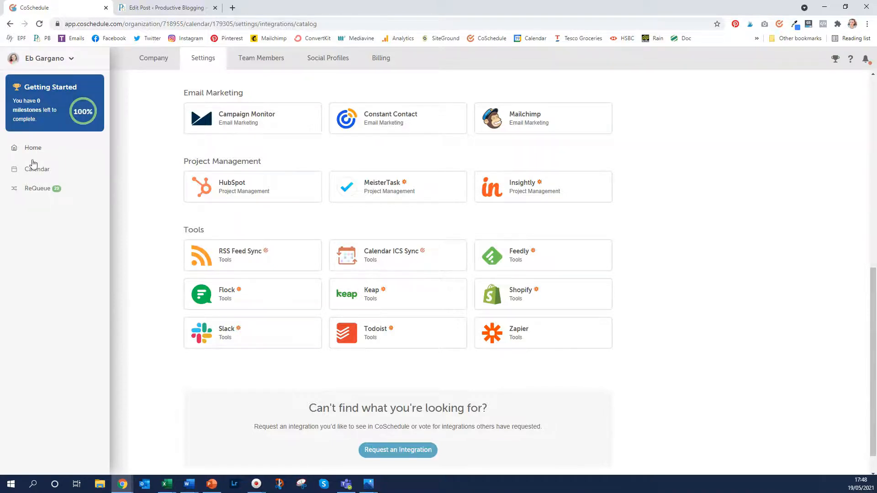
left_click(31, 174)
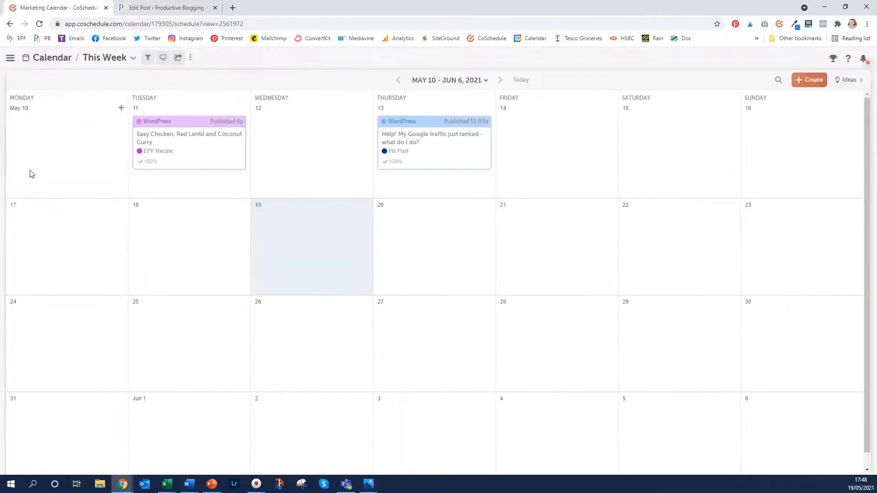
left_click(434, 135)
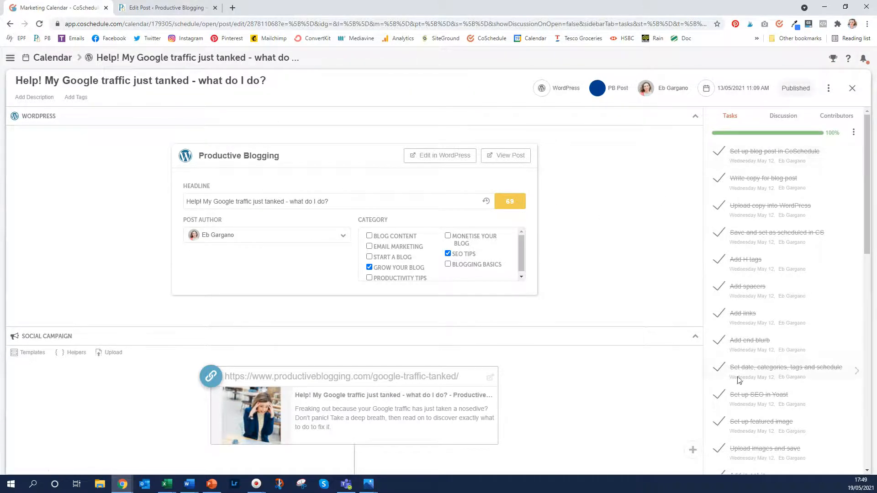
scroll(350, 371, "down", 6)
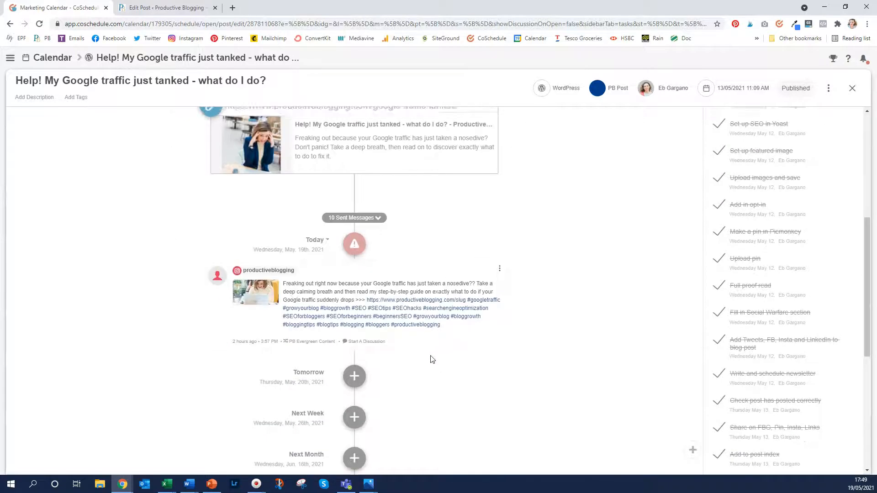
scroll(431, 359, "up", 6)
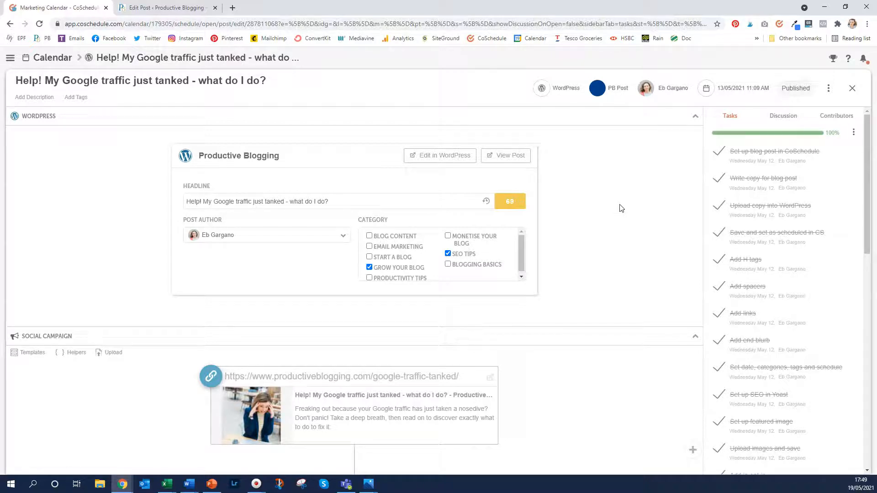
Step: Open the project's post in the WordPress editor, skim its content, and close the editor to return to the project
left_click(459, 155)
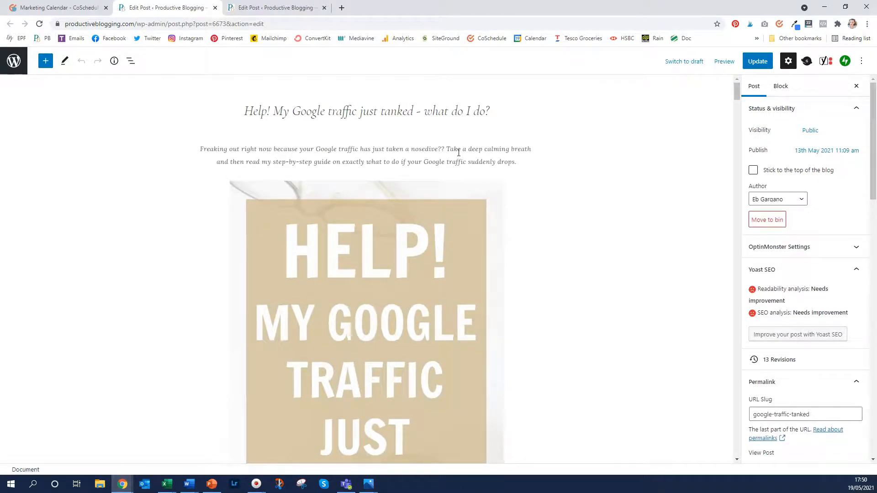
scroll(459, 152, "down", 15)
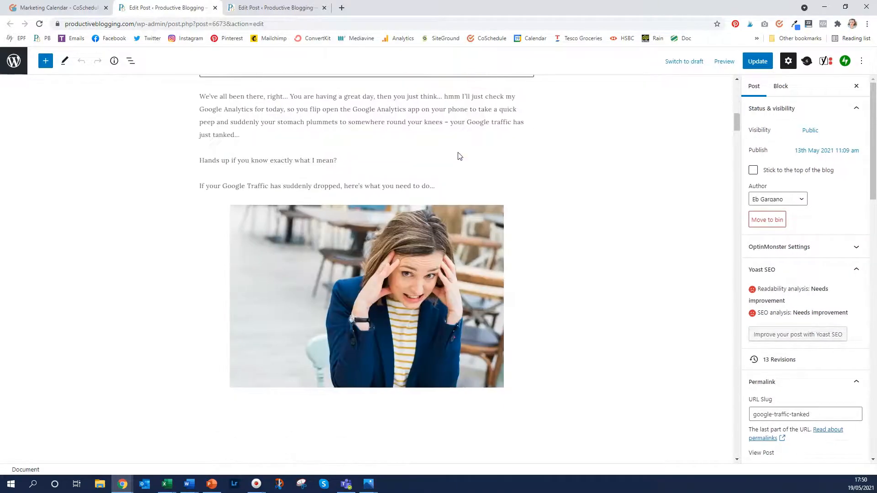
scroll(458, 155, "up", 10)
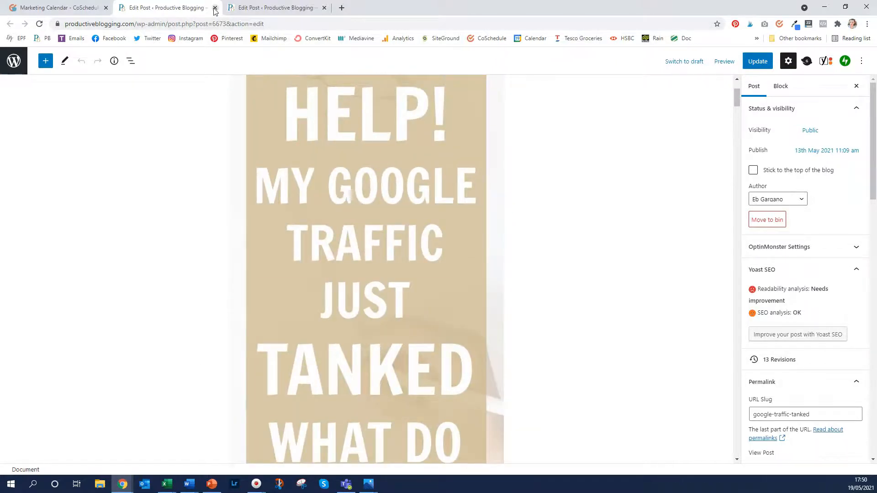
left_click(215, 8)
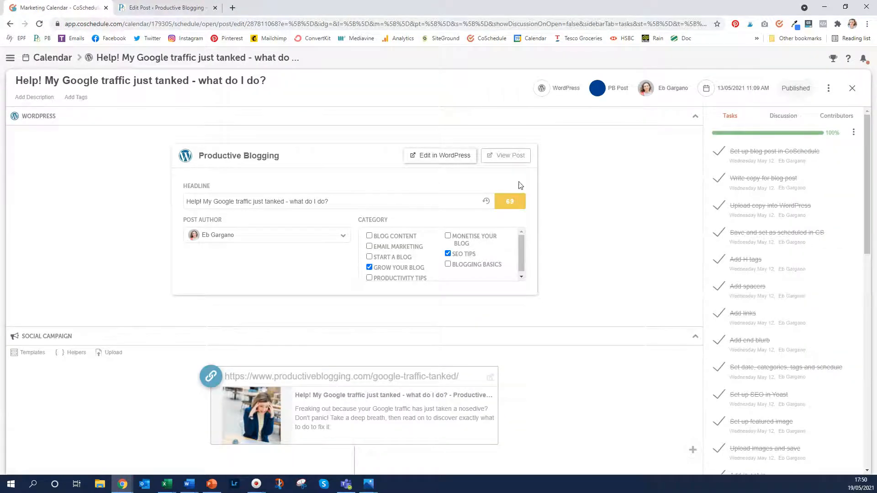
Step: View the project's published post on the Productive Blogging site, skim the article, and close the page
left_click(509, 158)
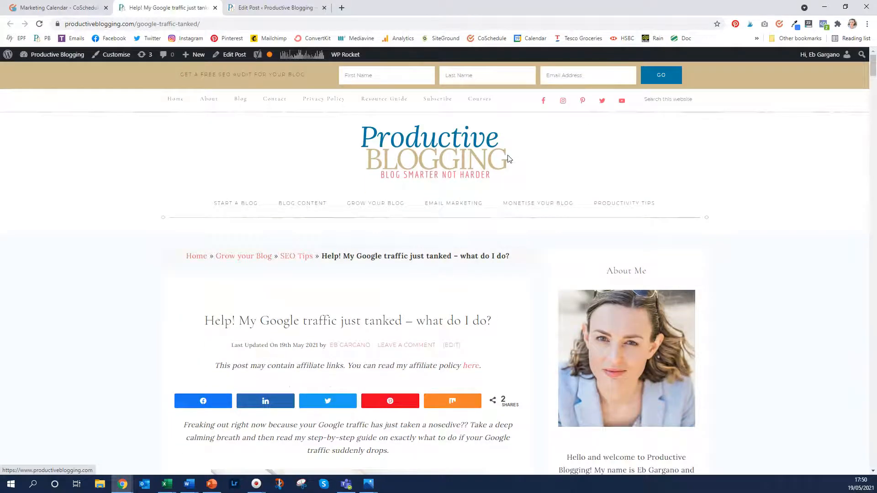
scroll(401, 317, "down", 10)
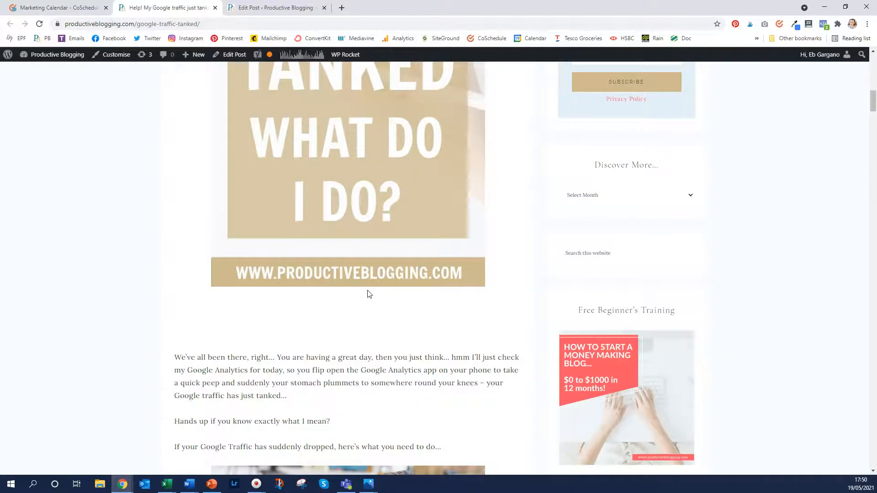
key("ctrl+w")
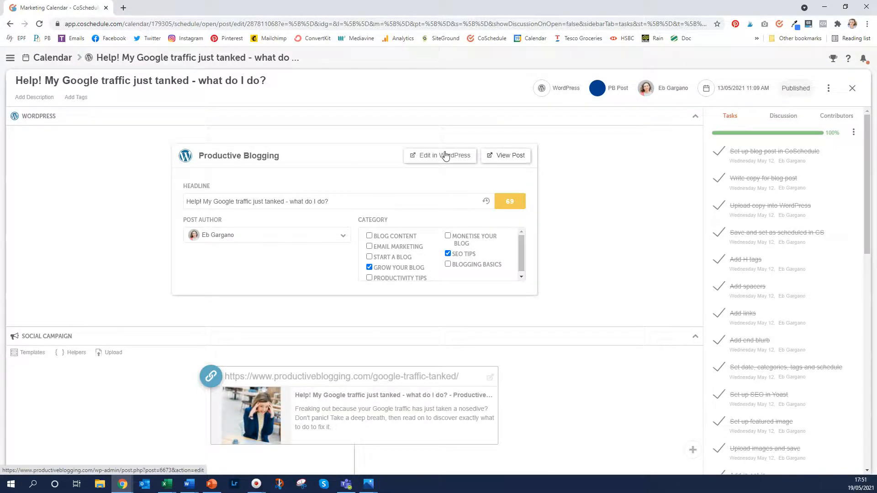
Step: Open the project's post in the WordPress editor and go past the content and Yoast SEO Premium settings to the CoSchedule section
left_click(445, 156)
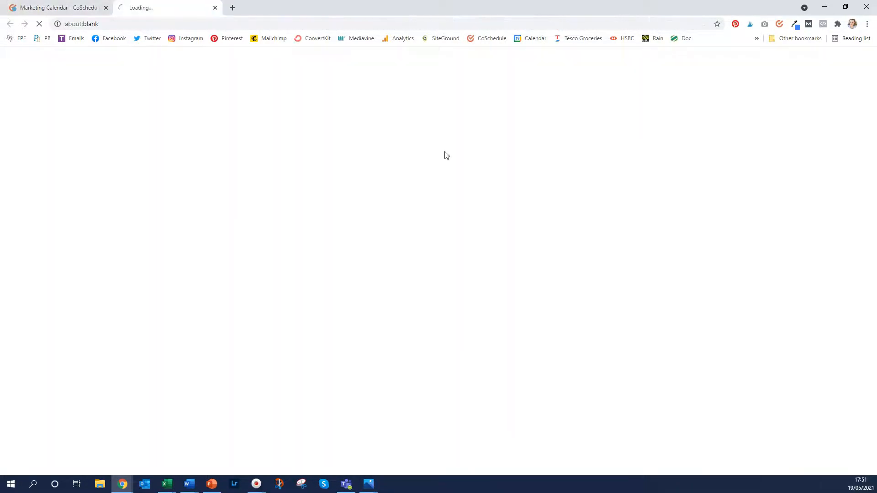
scroll(574, 155, "down", 6)
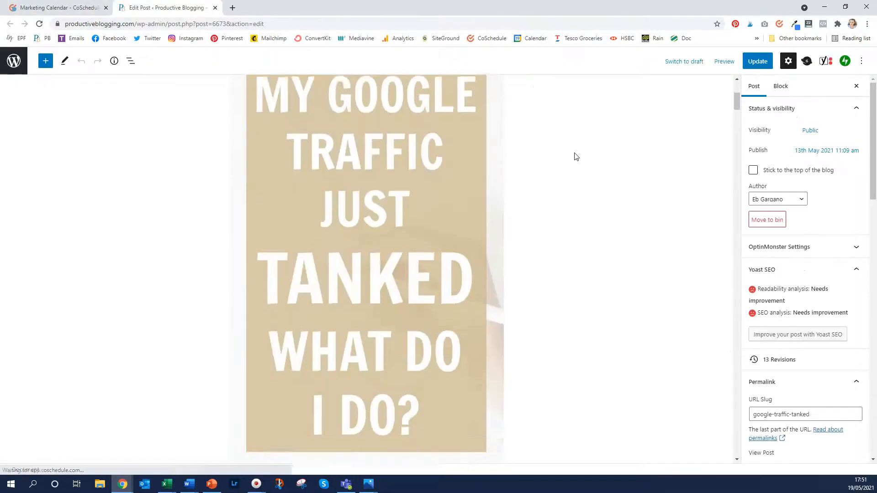
scroll(575, 156, "down", 20)
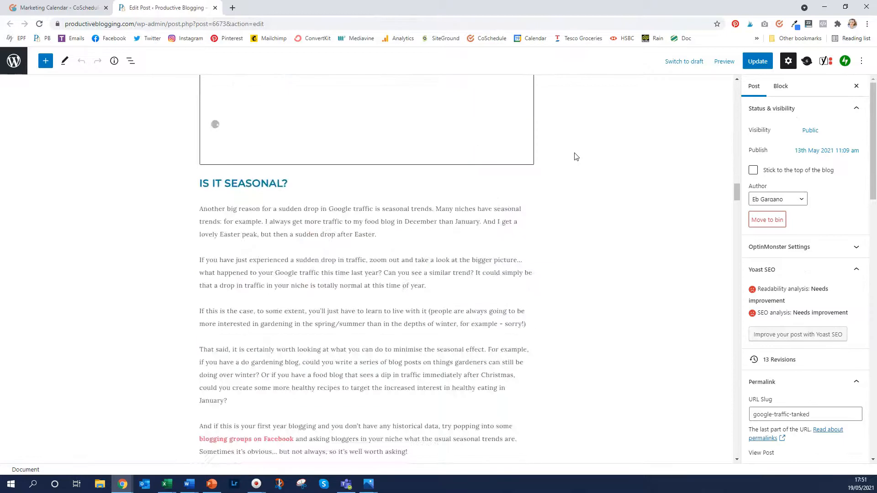
scroll(575, 157, "down", 20)
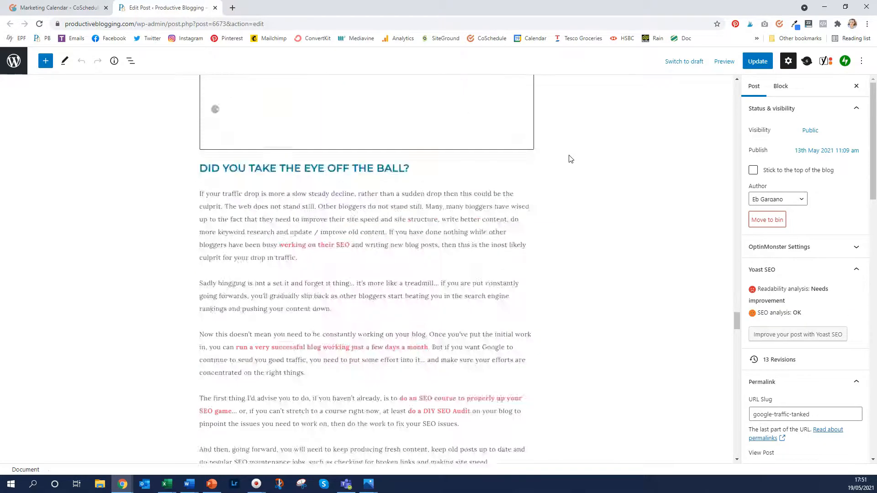
scroll(568, 160, "down", 20)
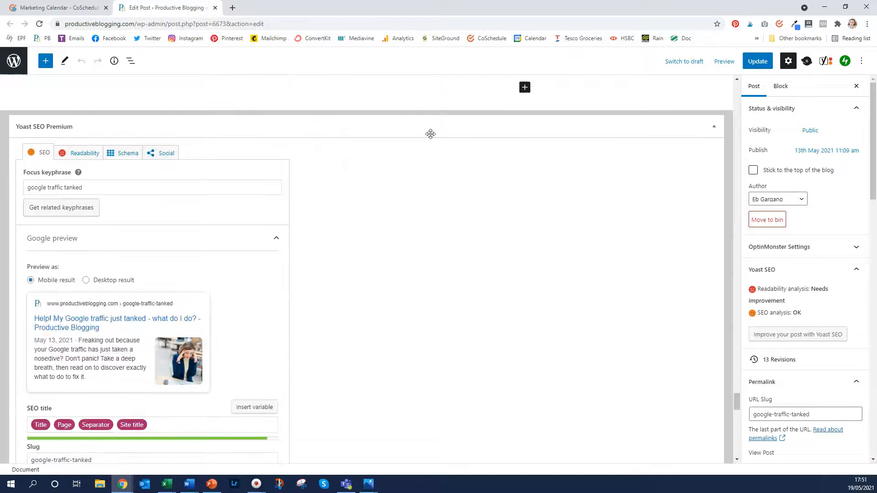
scroll(492, 182, "down", 12)
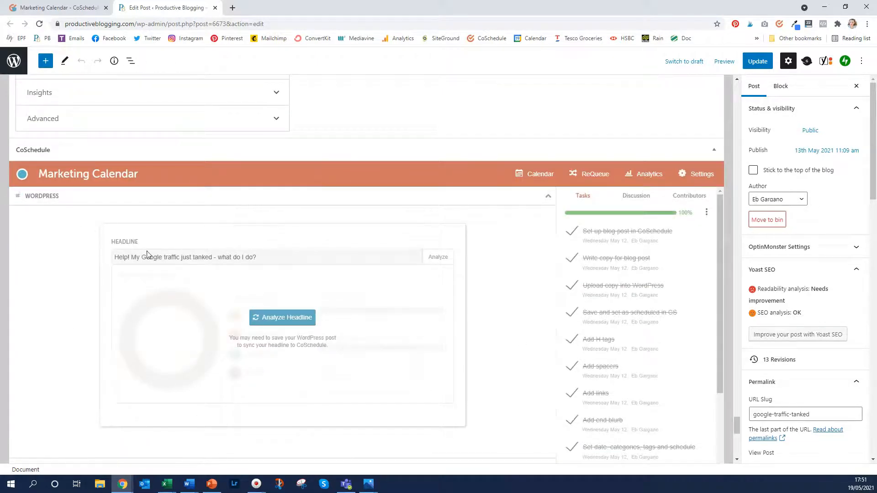
Step: Review the headline, task checklist and social campaign in the post editor's embedded CoSchedule Marketing Calendar
scroll(512, 303, "down", 2)
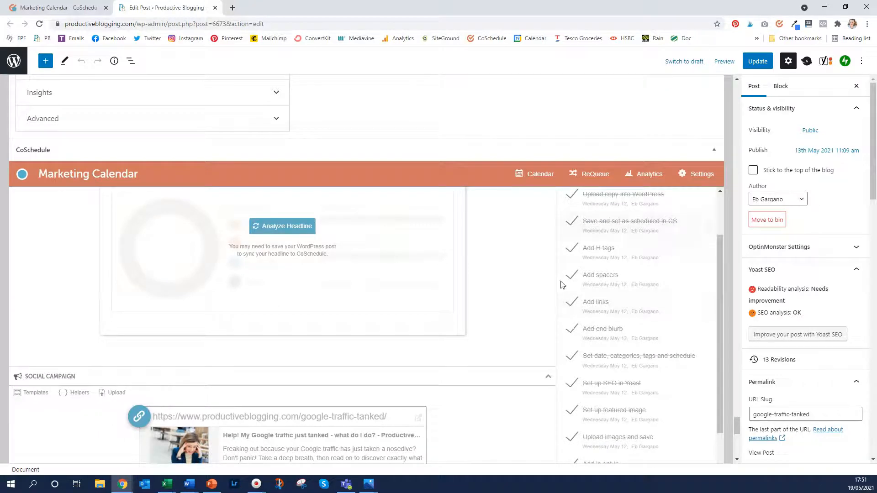
scroll(648, 306, "up", 2)
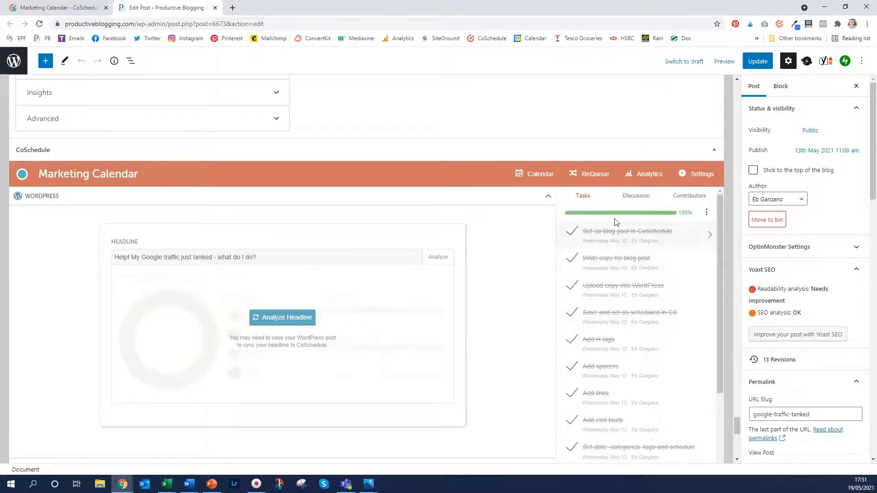
scroll(489, 313, "down", 3)
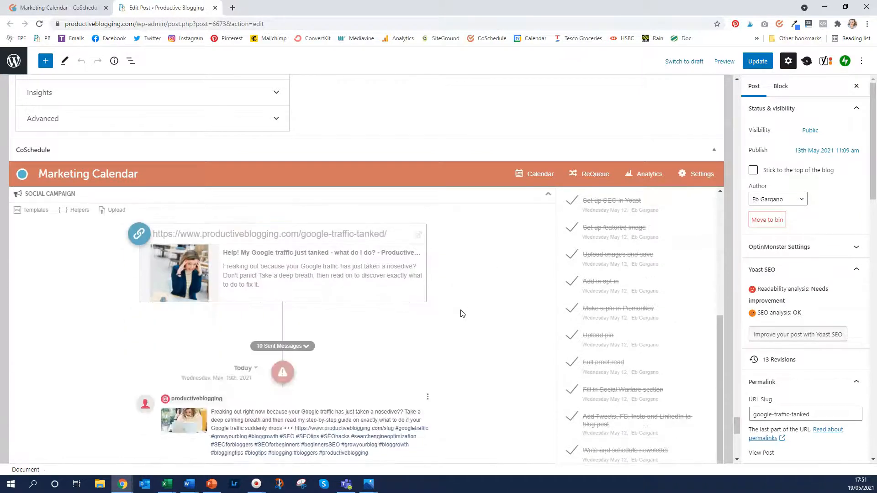
scroll(336, 296, "down", 3)
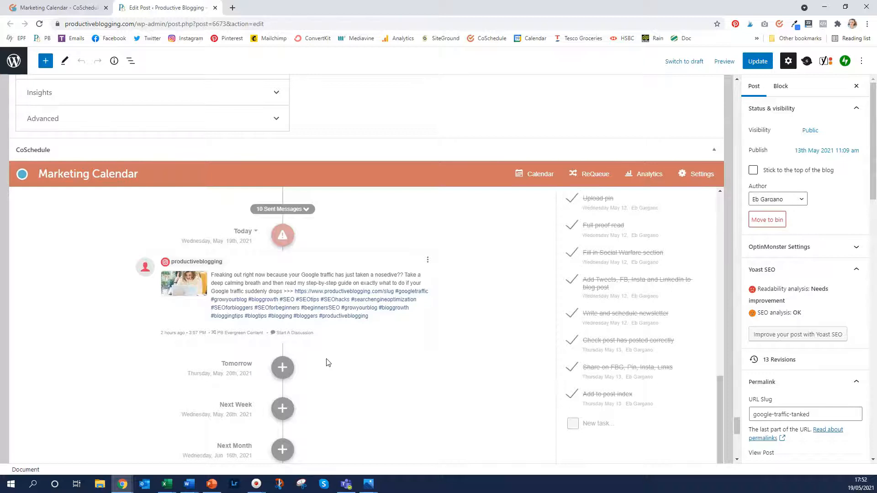
Step: Look back at the end of the post content, and go through the embedded social campaign timeline down to the attachment area
scroll(338, 365, "up", 15)
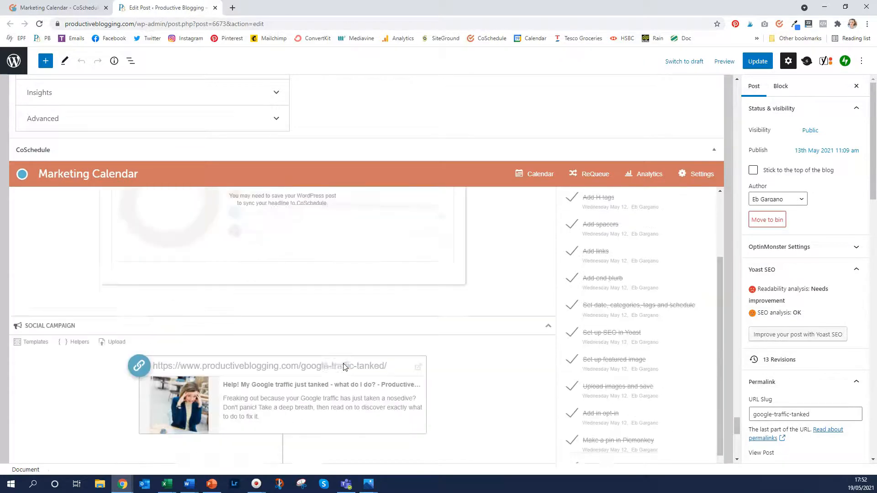
scroll(403, 167, "up", 10)
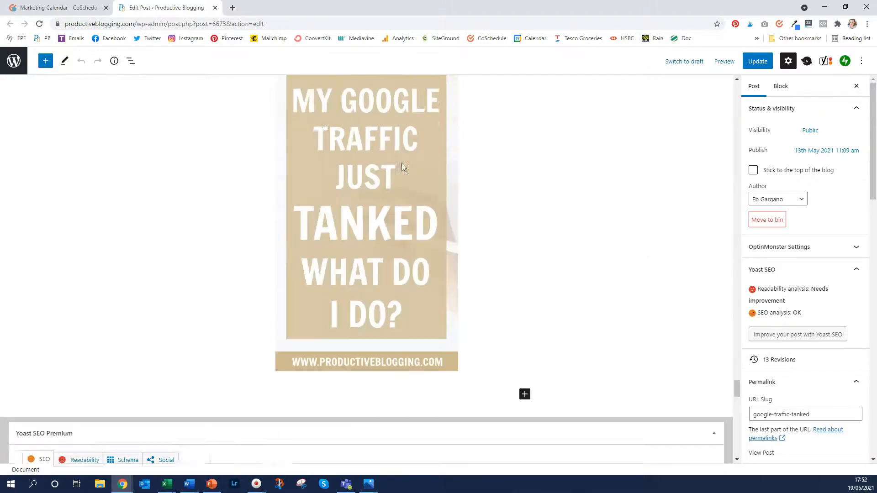
scroll(383, 231, "down", 11)
scroll(381, 231, "down", 18)
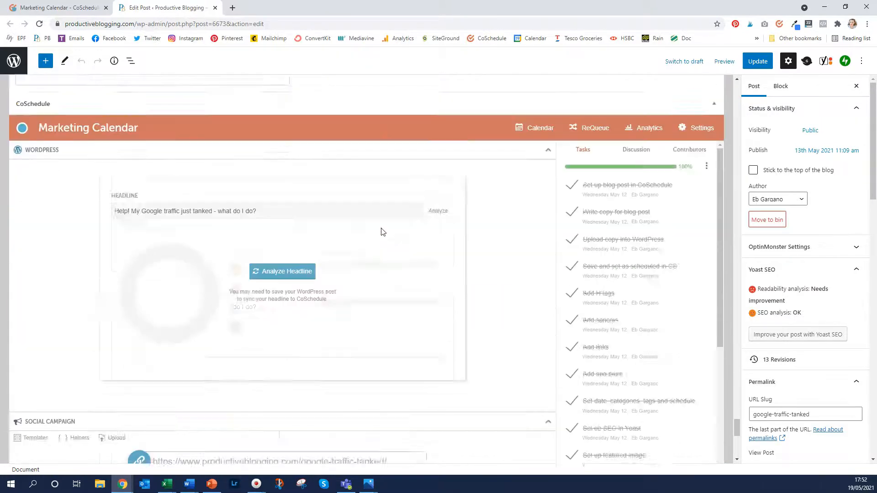
scroll(279, 267, "up", 2)
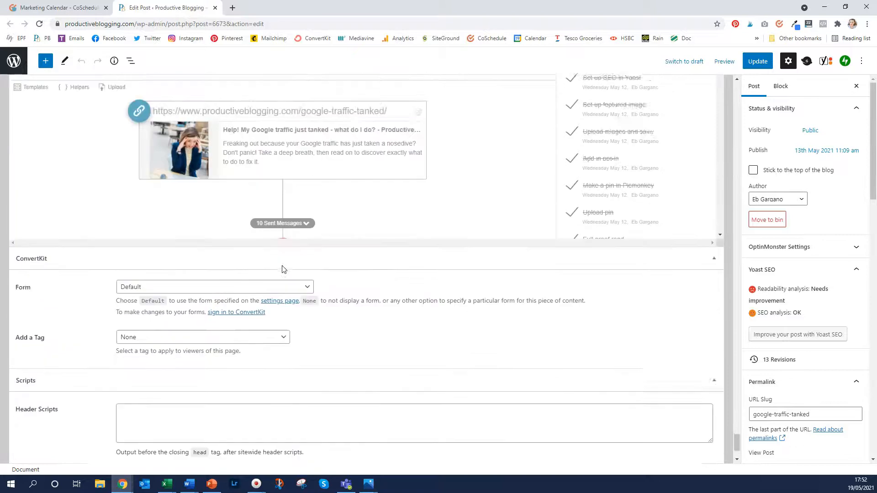
scroll(294, 200, "down", 2)
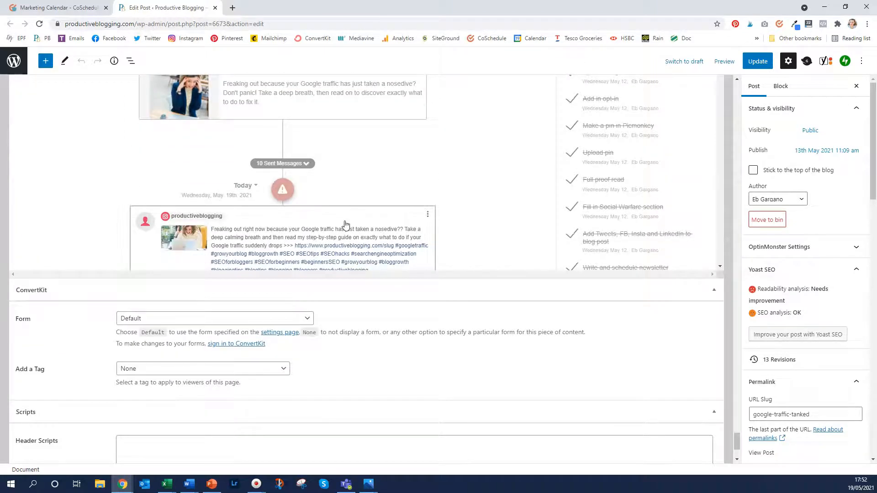
scroll(345, 224, "down", 2)
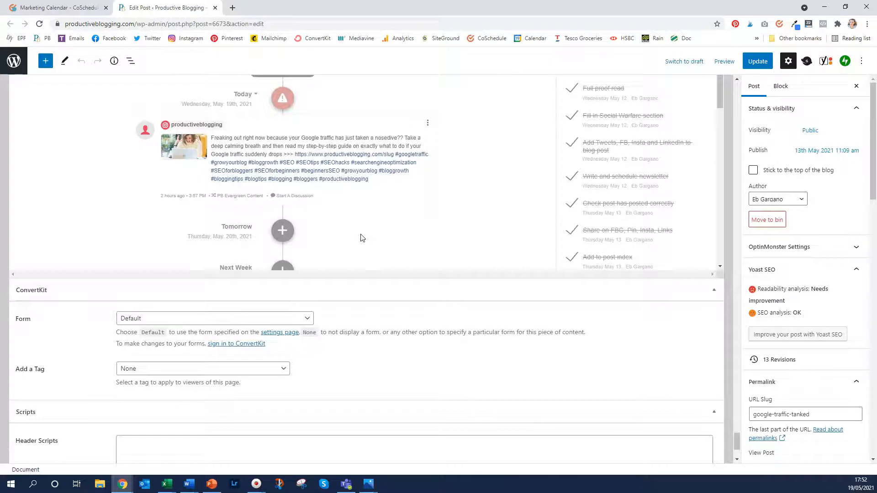
scroll(363, 238, "down", 8)
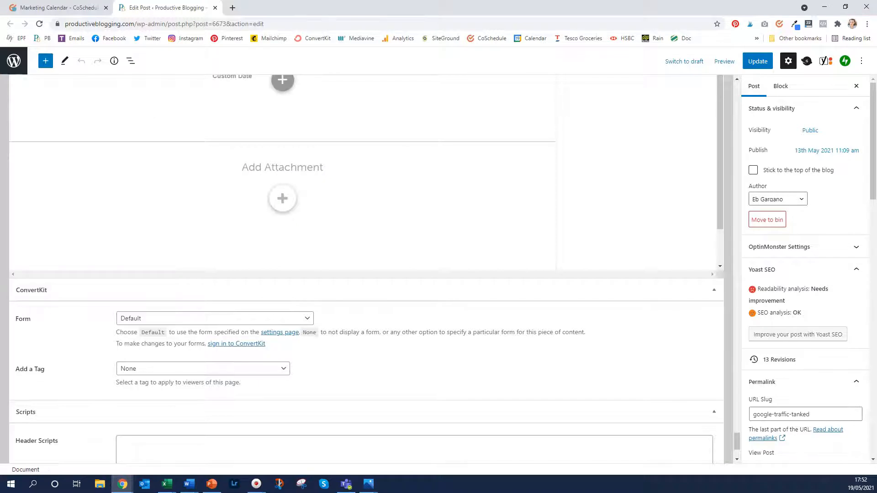
Step: Go to the Yoast site in a new browser tab and open "WordPress SEO: the definitive guide" from its SEO blog posts
left_click(232, 7)
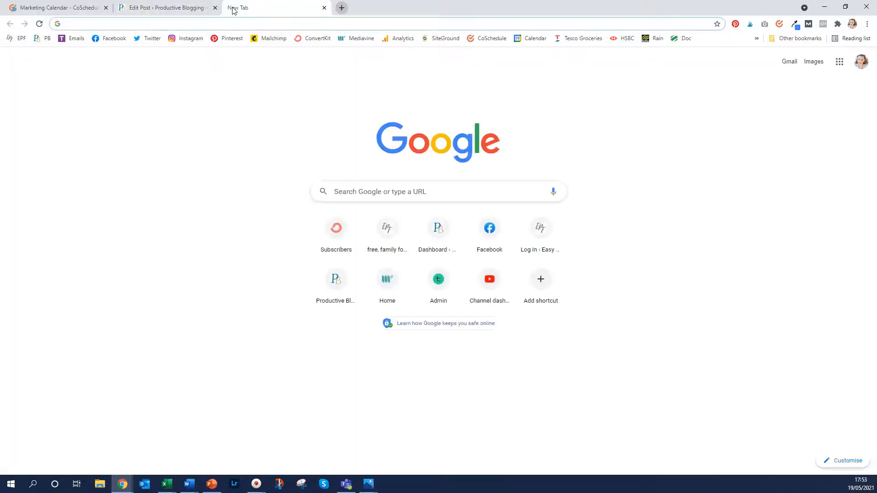
type("yoast")
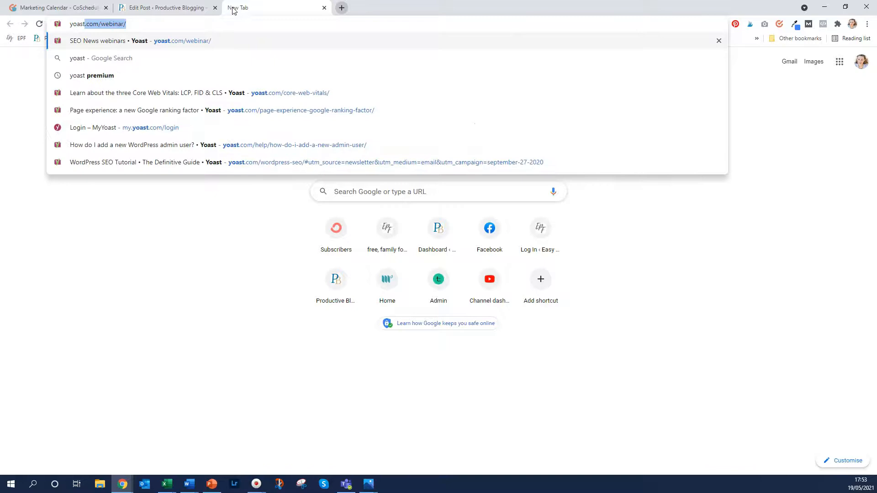
key("Return")
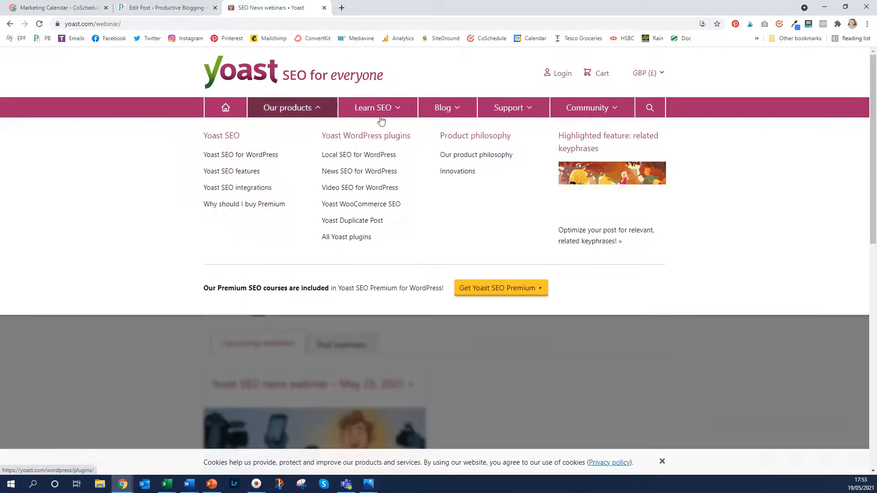
mouse_move(446, 110)
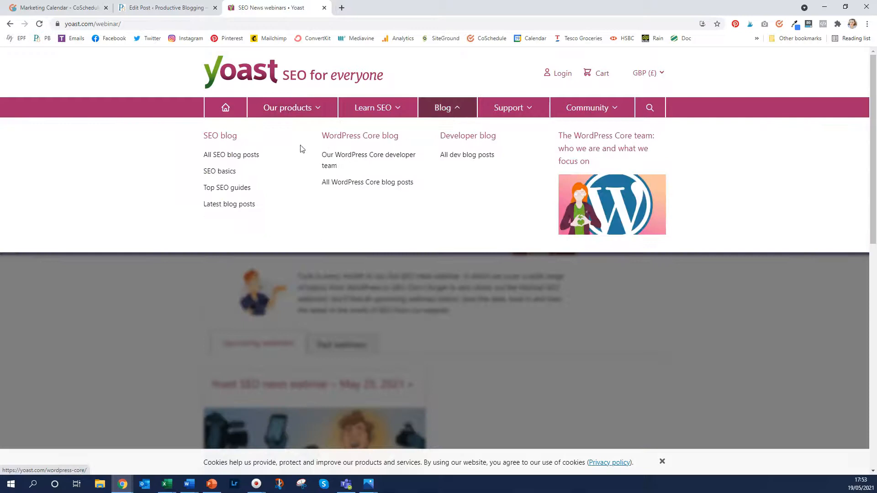
left_click(238, 156)
left_click(236, 367)
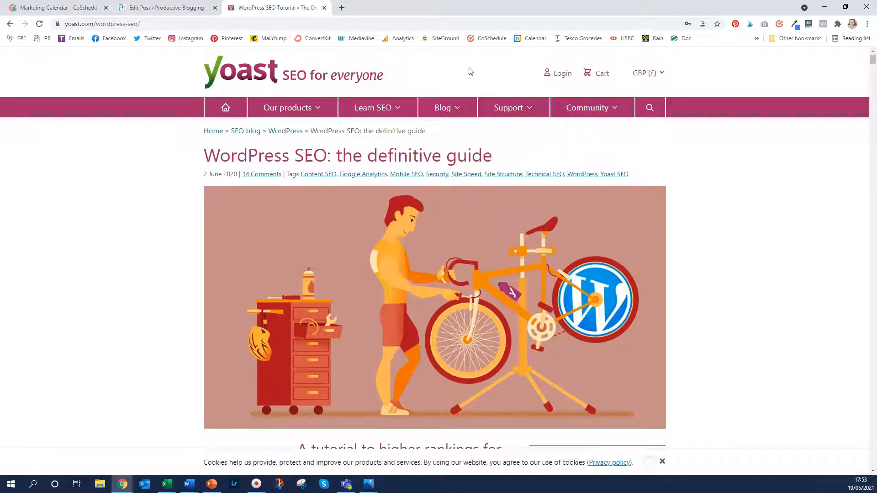
Step: Start a CoSchedule social message for the article and add the Productive Blogging Facebook page and the blogger's personal Twitter profile
left_click(780, 25)
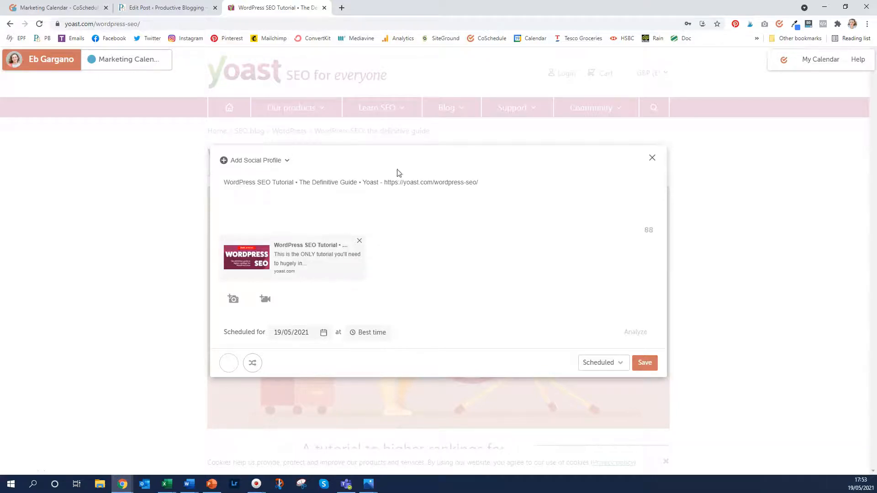
left_click(280, 165)
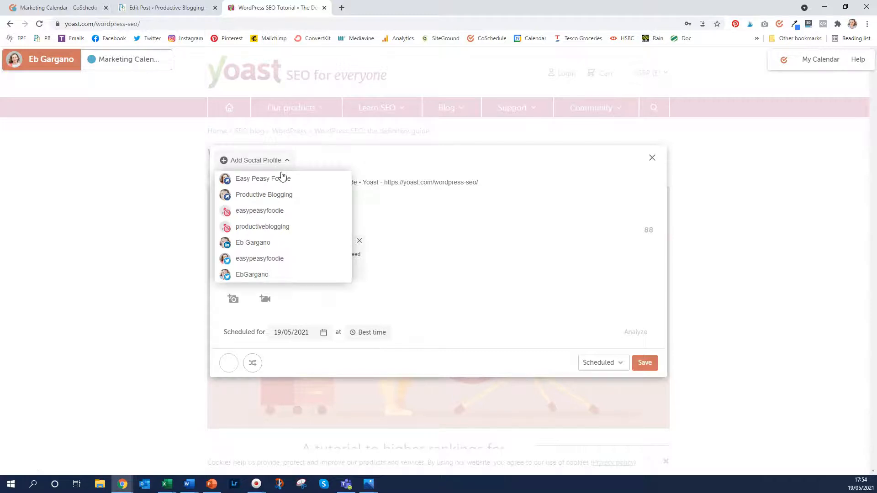
left_click(283, 194)
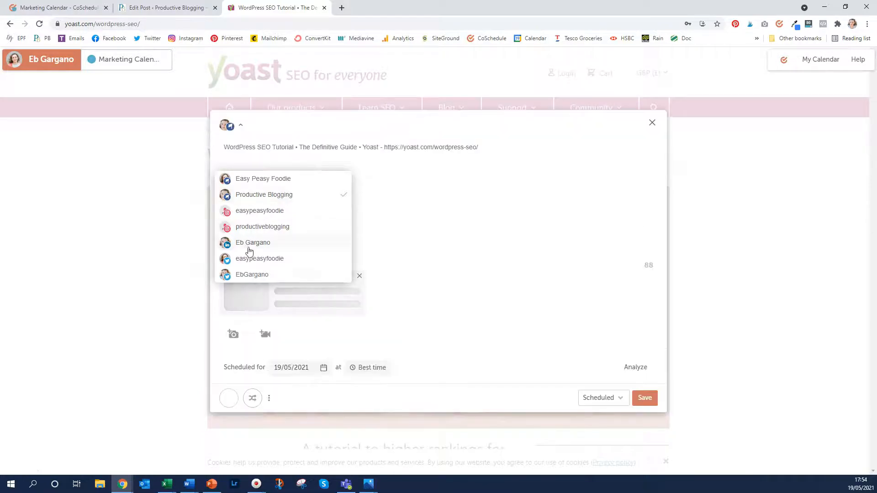
left_click(275, 276)
left_click(460, 218)
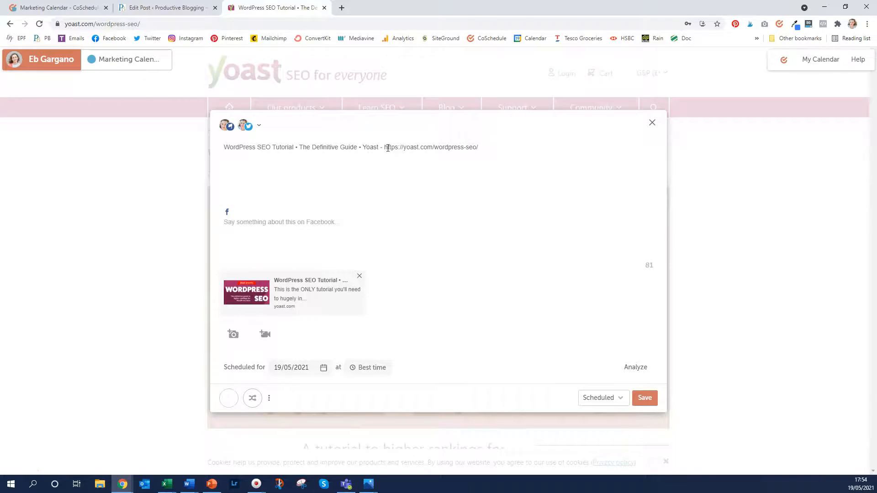
left_click_drag(385, 148, 219, 161)
left_click(222, 148)
type("Check out this great")
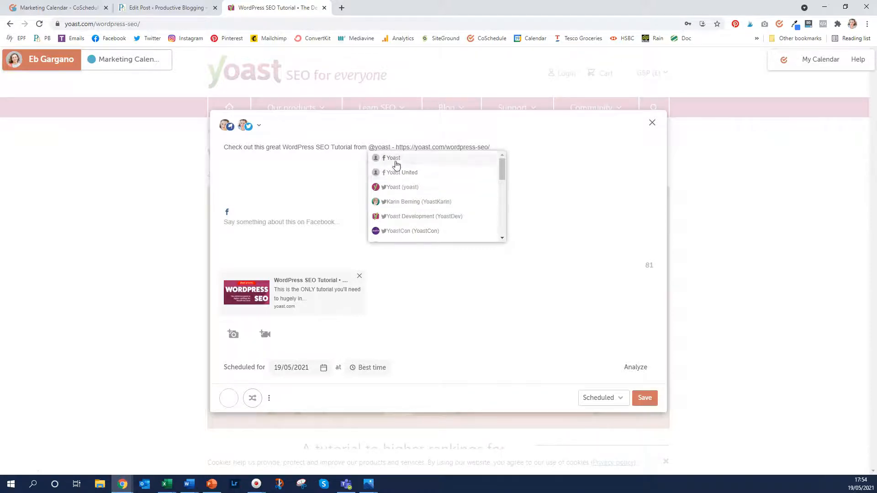
scroll(397, 236, "down", 1)
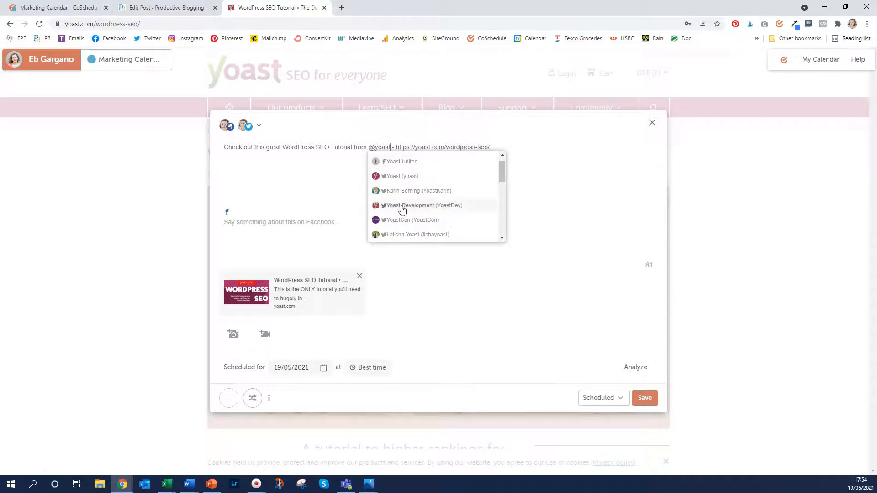
scroll(386, 156, "up", 1)
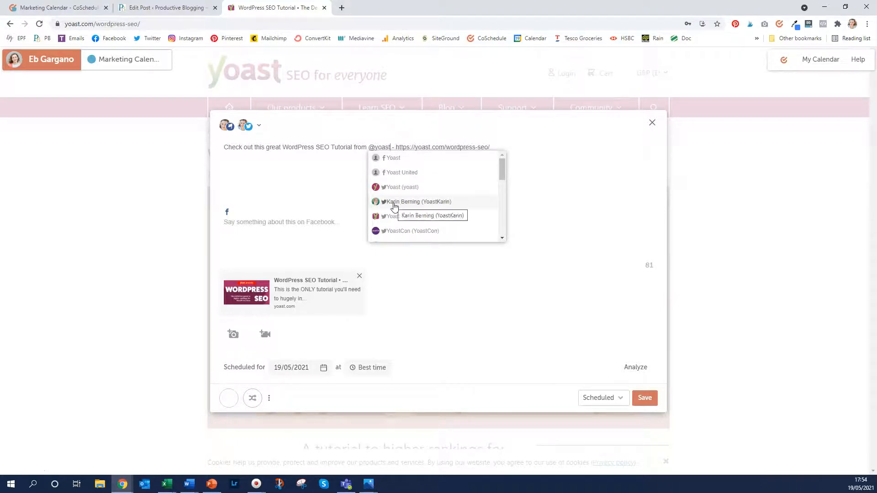
left_click(392, 188)
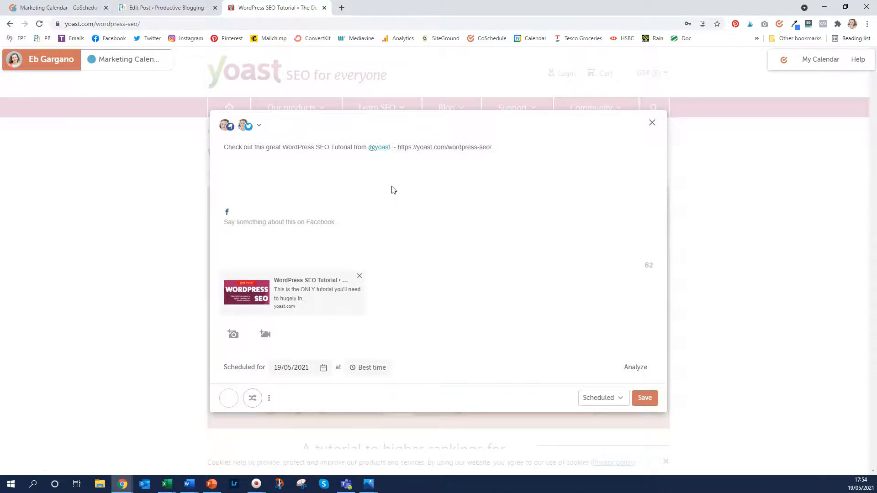
key("BackSpace")
Step: Copy the whole message, including its link, into the separate Facebook text
left_click_drag(542, 150, 223, 168)
key("ctrl+c")
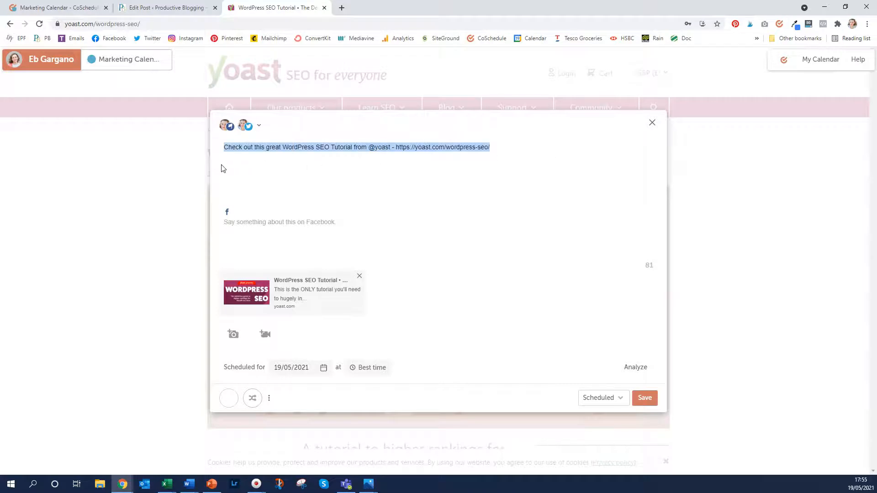
left_click(243, 222)
key("ctrl+v")
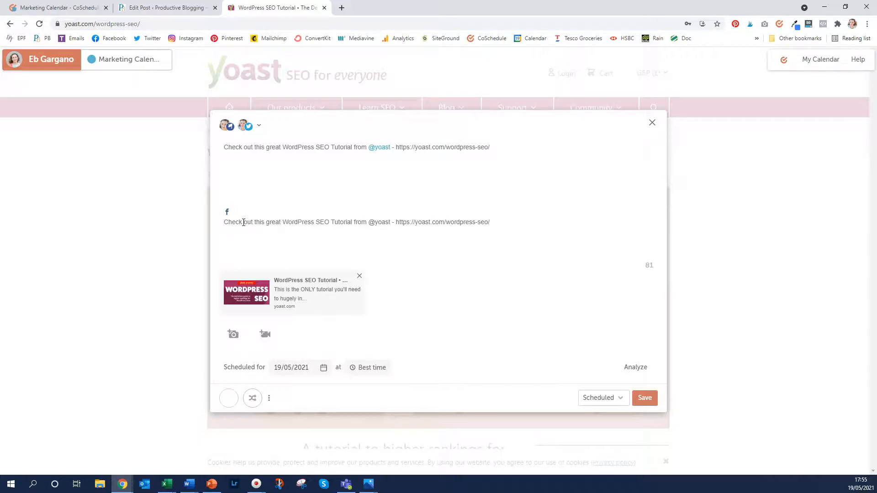
left_click(391, 222)
key("BackSpace")
type("t")
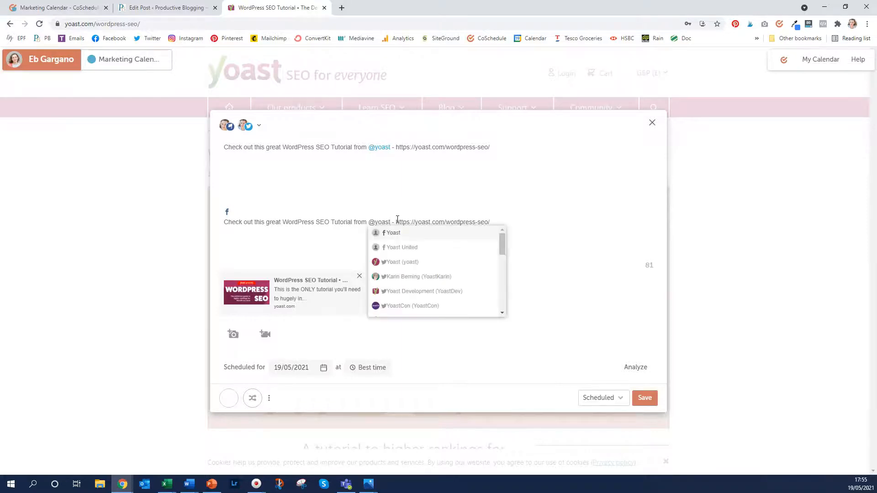
left_click(395, 232)
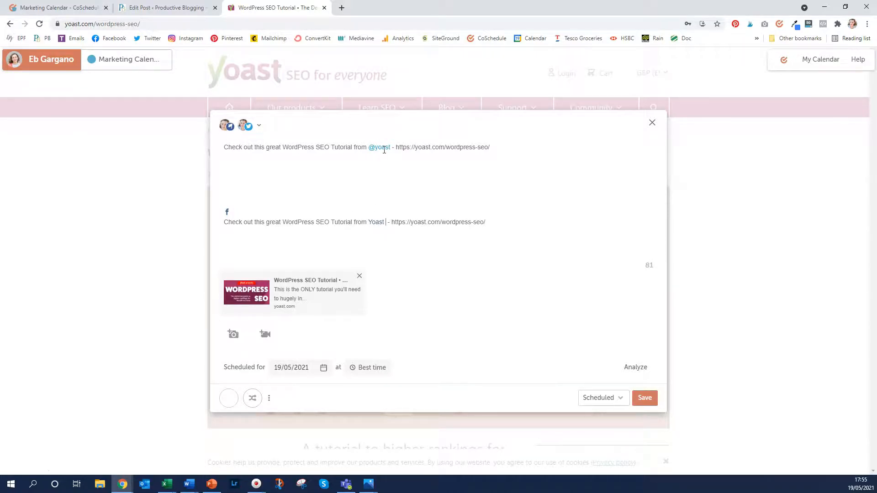
key("Delete")
Step: Schedule the messages for 20/05/2021, keeping the best-time posting option
left_click(297, 372)
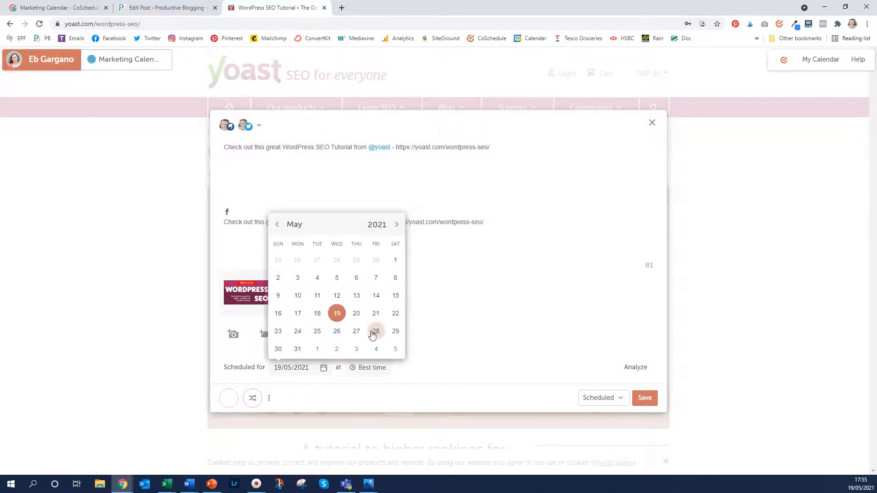
left_click(357, 318)
left_click(364, 372)
left_click(365, 373)
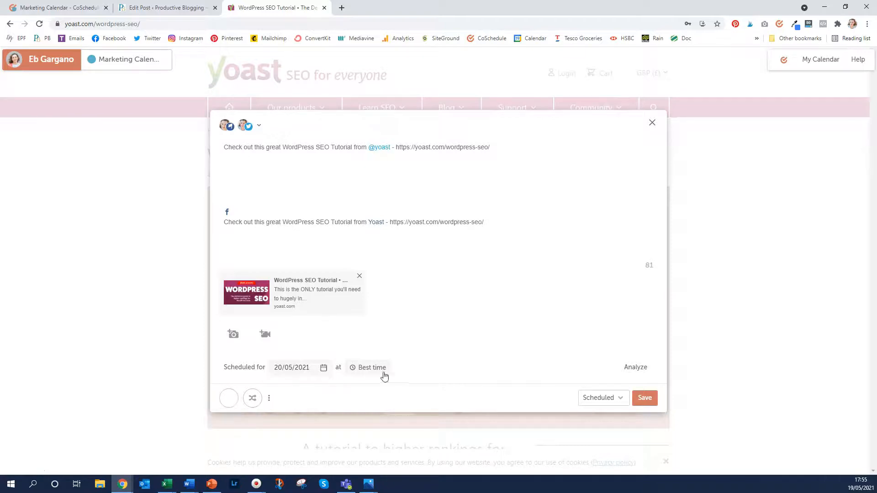
Step: Give the messages the pink Curated Content colour label and save them to the calendar
left_click(229, 402)
scroll(260, 427, "down", 3)
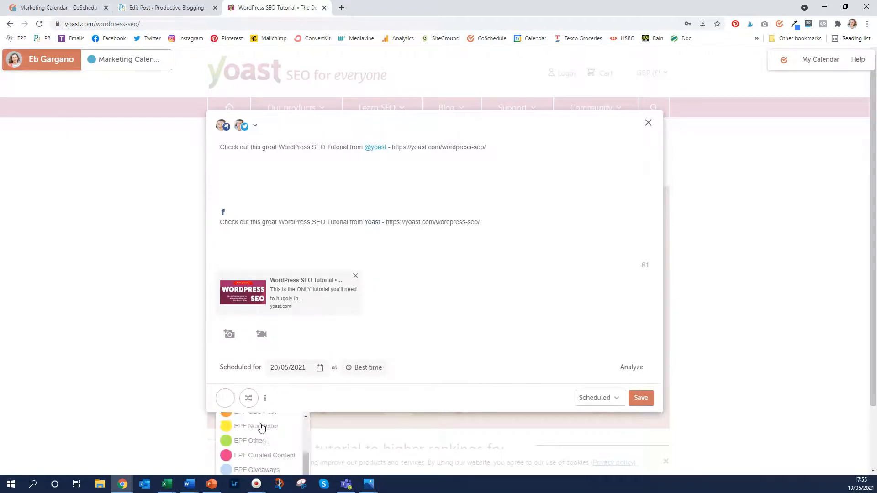
left_click(261, 444)
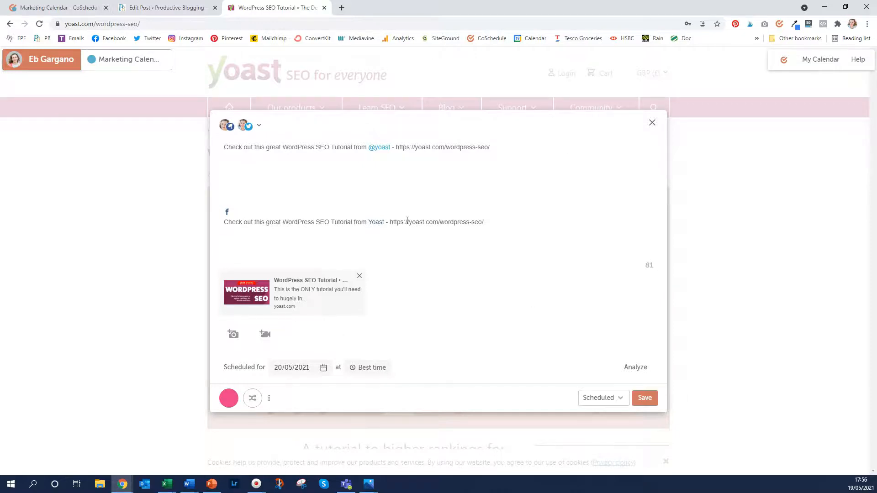
left_click(648, 401)
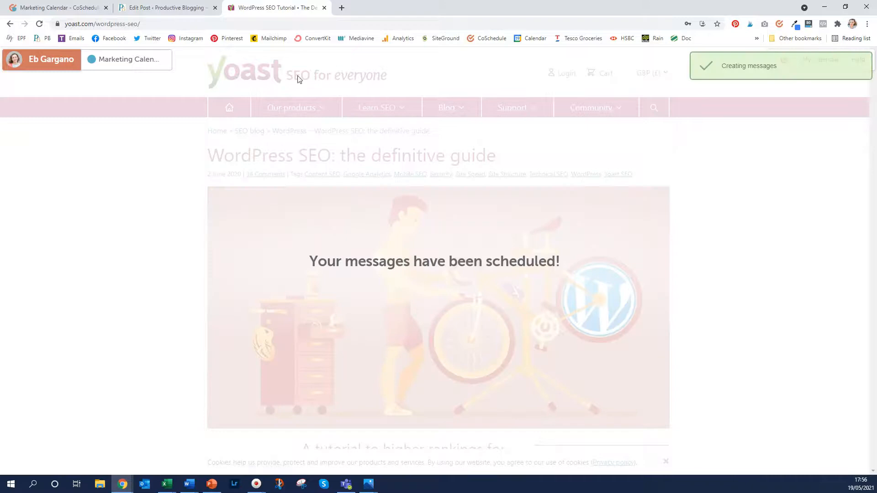
Step: Return to the CoSchedule calendar, close the open blog project, and preview the Yoast tutorial's Facebook message on 20 May in the All view
left_click(57, 8)
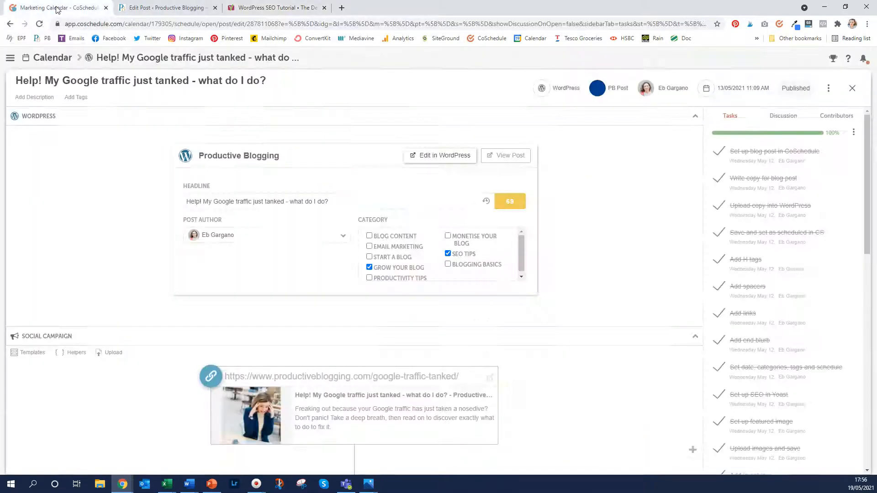
left_click(852, 88)
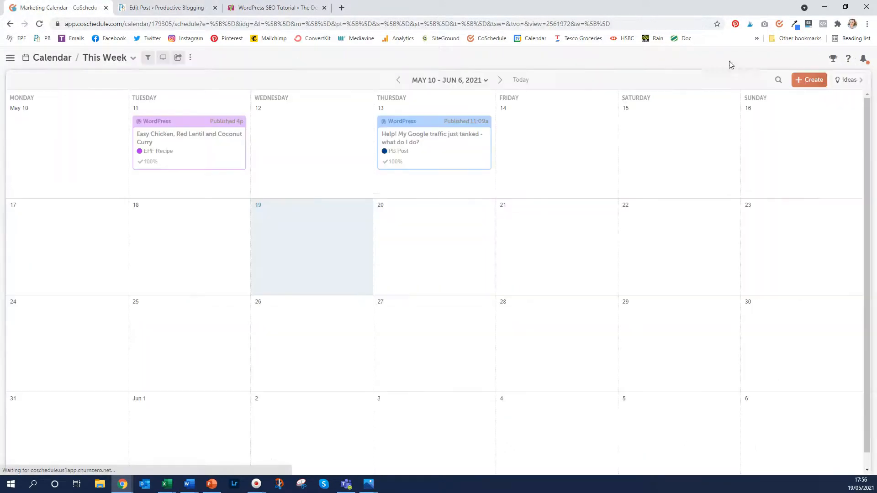
scroll(398, 201, "down", 8)
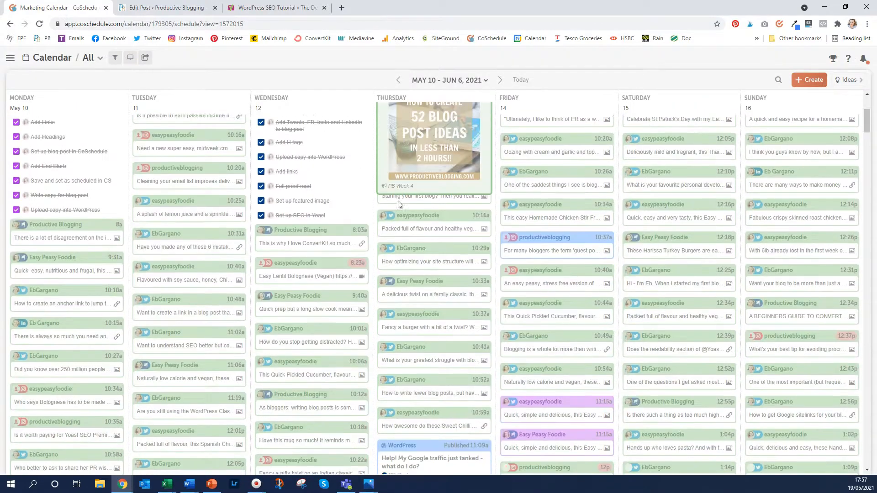
scroll(398, 201, "down", 10)
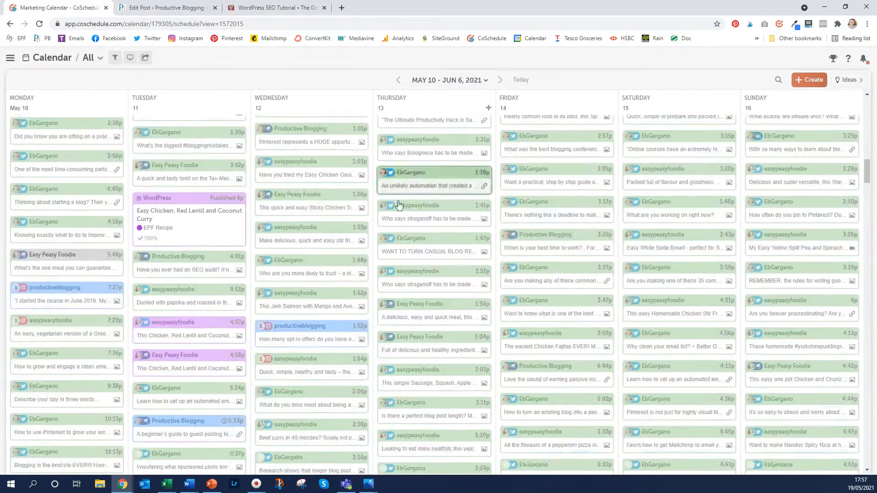
scroll(398, 203, "down", 10)
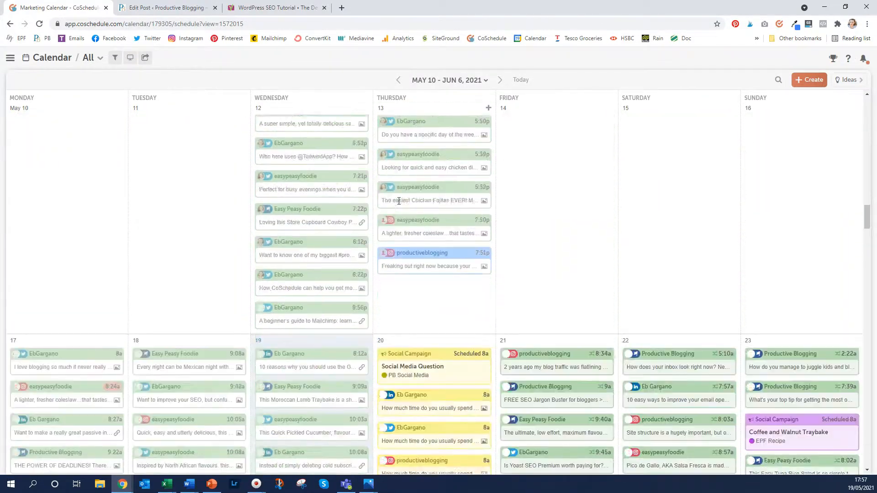
scroll(399, 203, "down", 3)
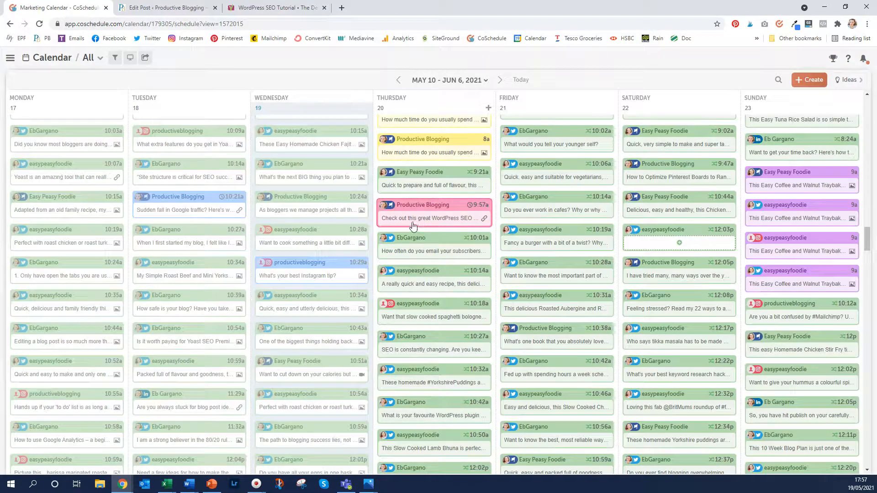
mouse_move(406, 217)
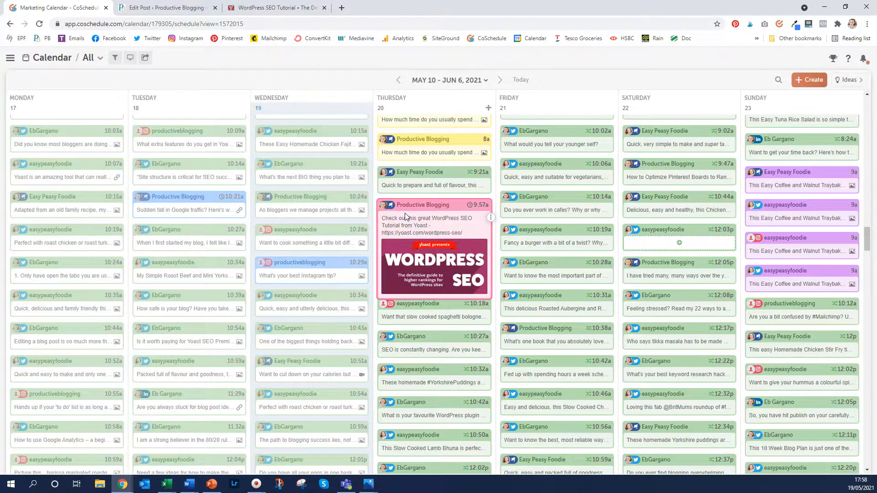
Step: Locate the Yoast tutorial's Twitter message further down in the 20 May column
scroll(404, 213, "down", 5)
scroll(404, 214, "down", 4)
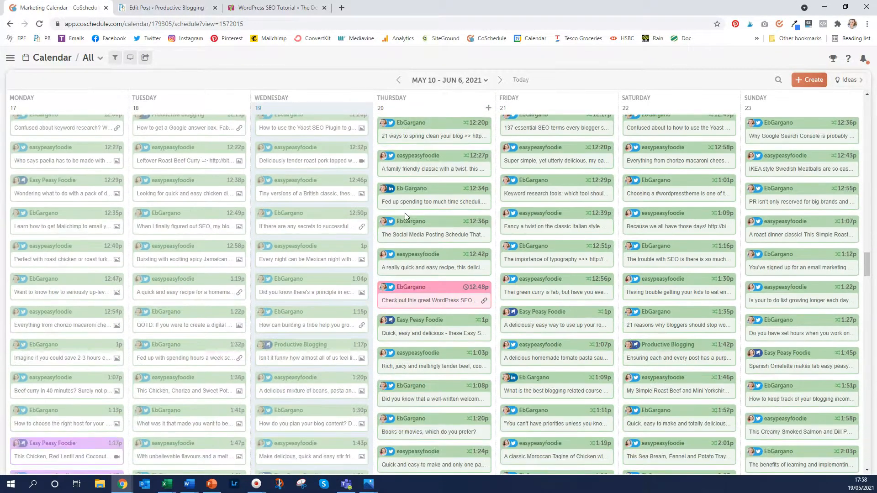
mouse_move(422, 295)
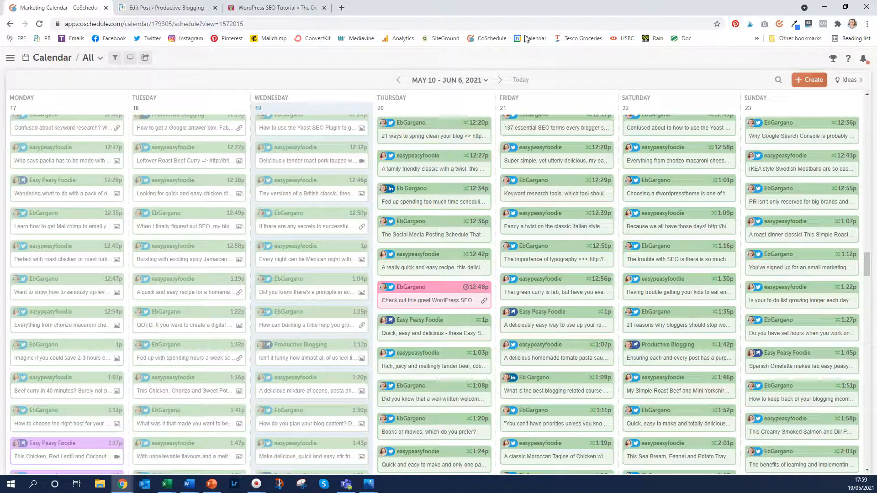
Step: Open the CoSchedule Support Center to view the available help options
left_click(848, 63)
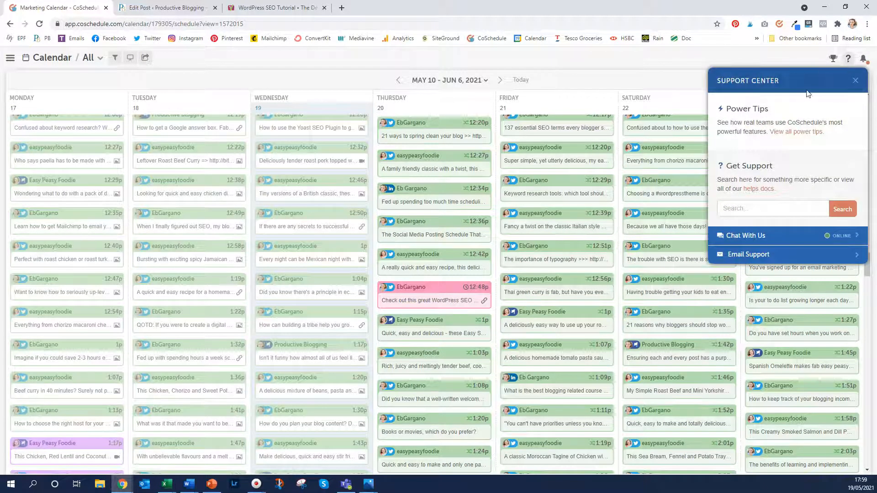